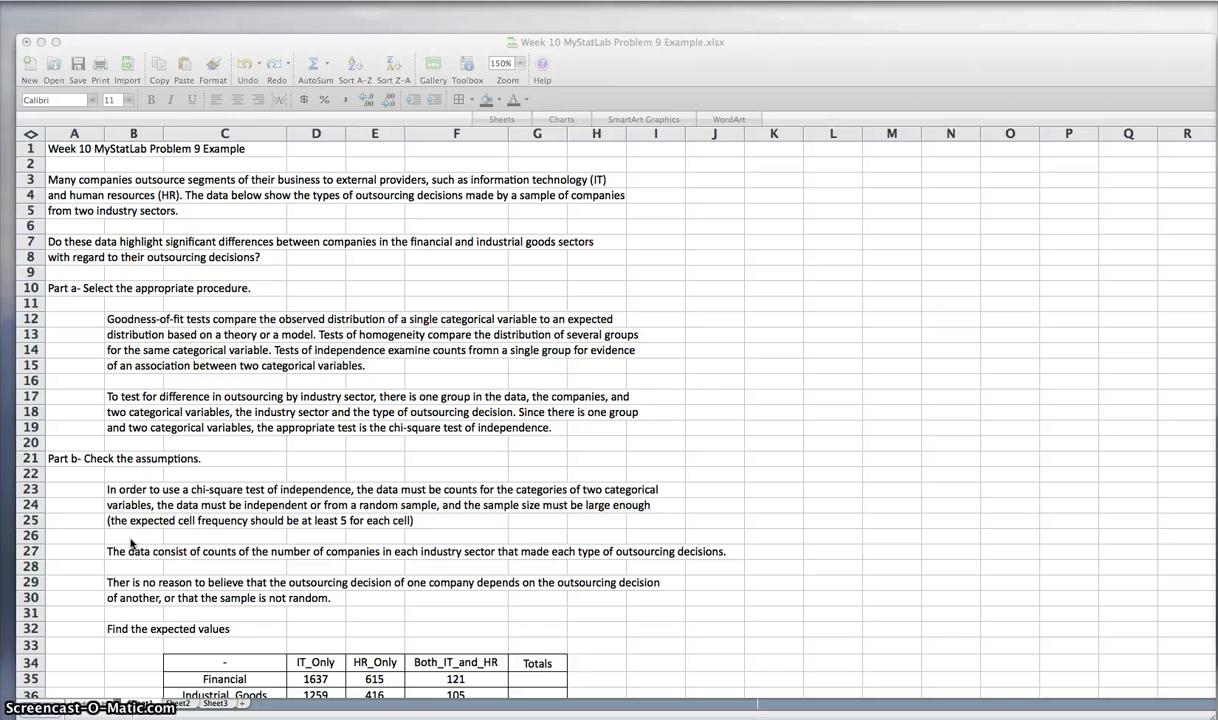
# - AutoSum the Financial and Industrial_Goods rows of the observed counts table into the Totals cells G35 and G36
pyautogui.click(70, 571)
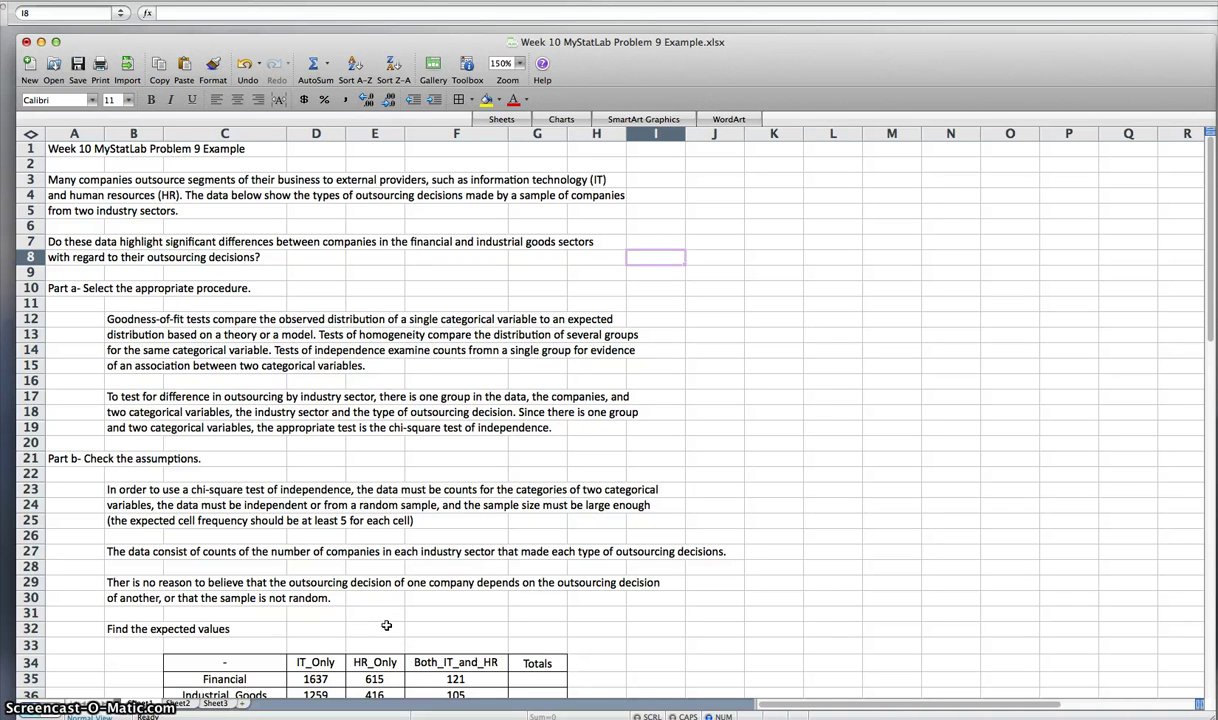
pyautogui.scroll(-6, 386, 625)
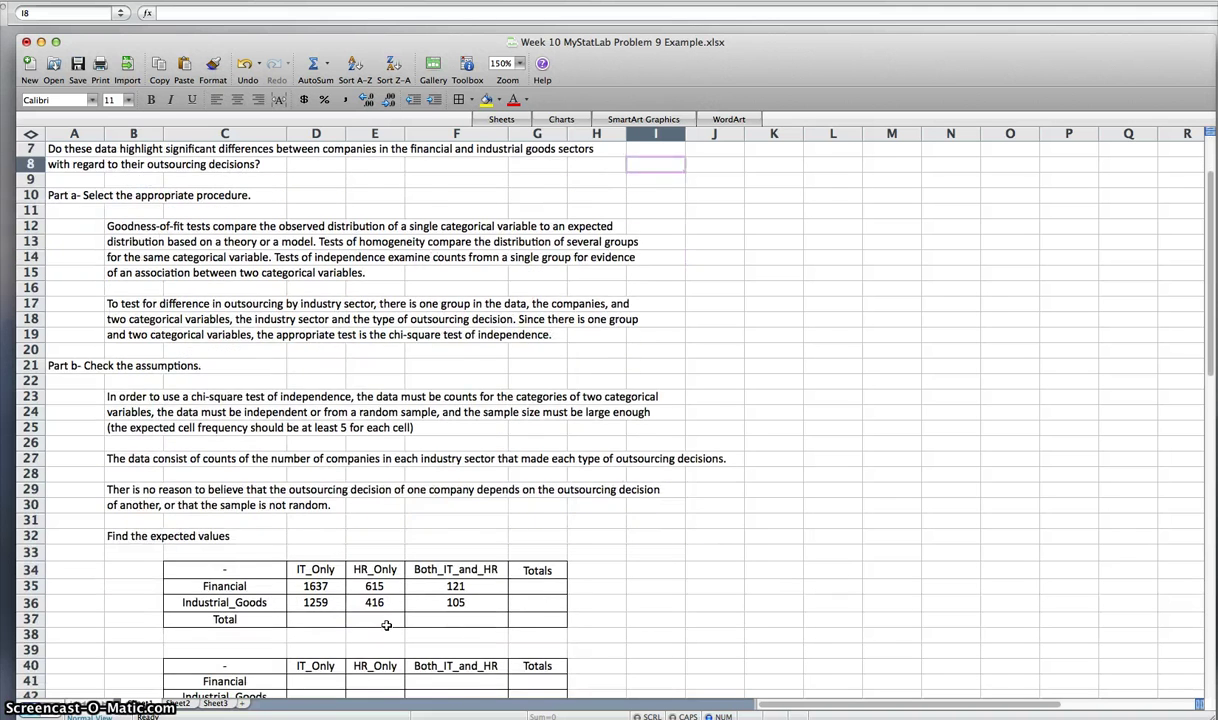
pyautogui.scroll(-7, 386, 625)
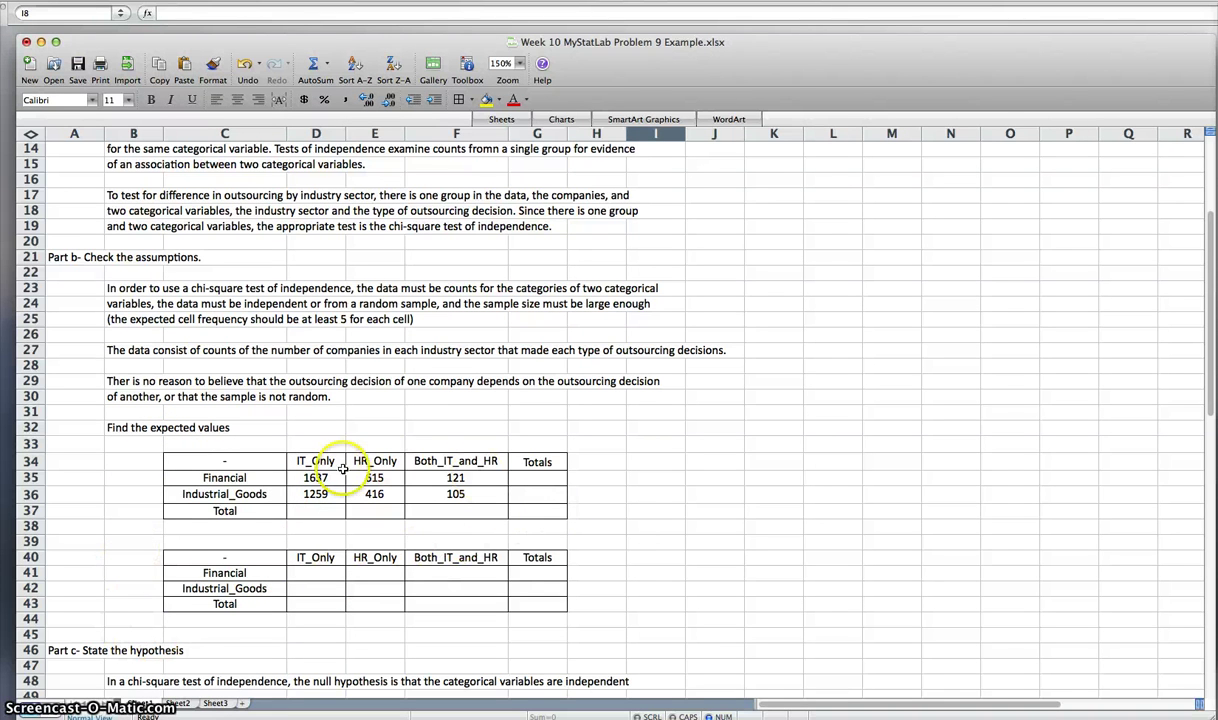
pyautogui.moveTo(308, 477); pyautogui.dragTo(518, 478)
pyautogui.click(313, 66)
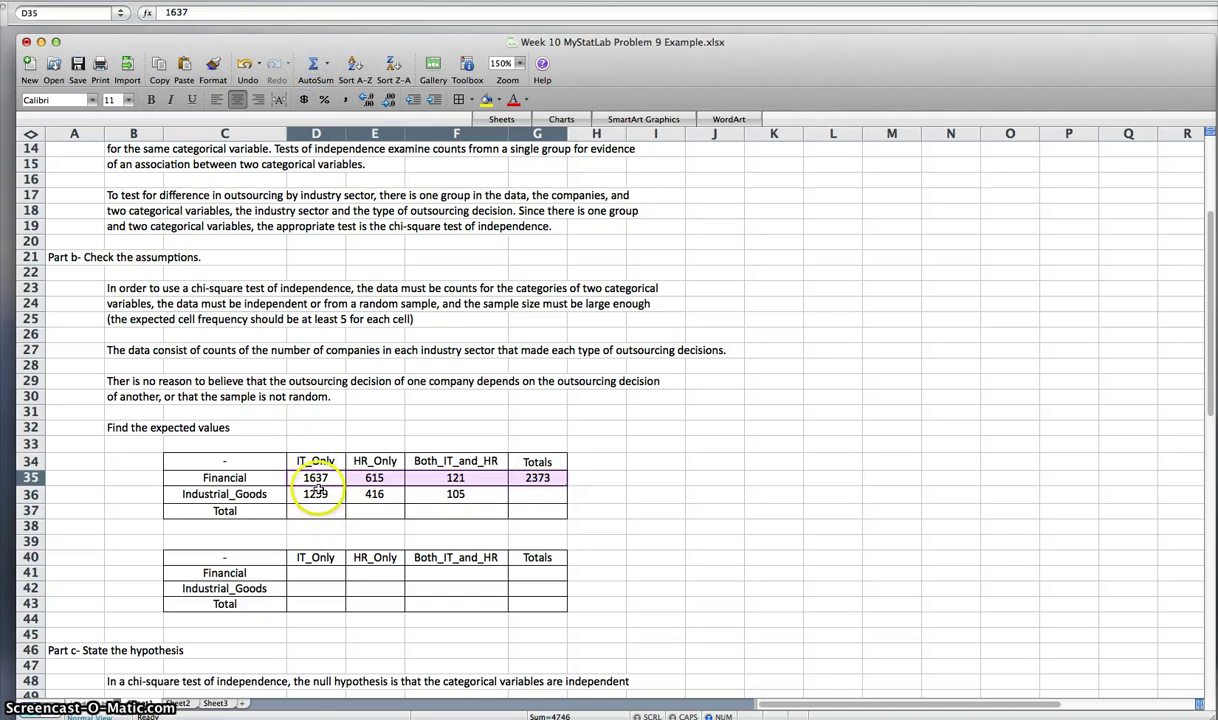
pyautogui.moveTo(315, 494); pyautogui.dragTo(530, 494)
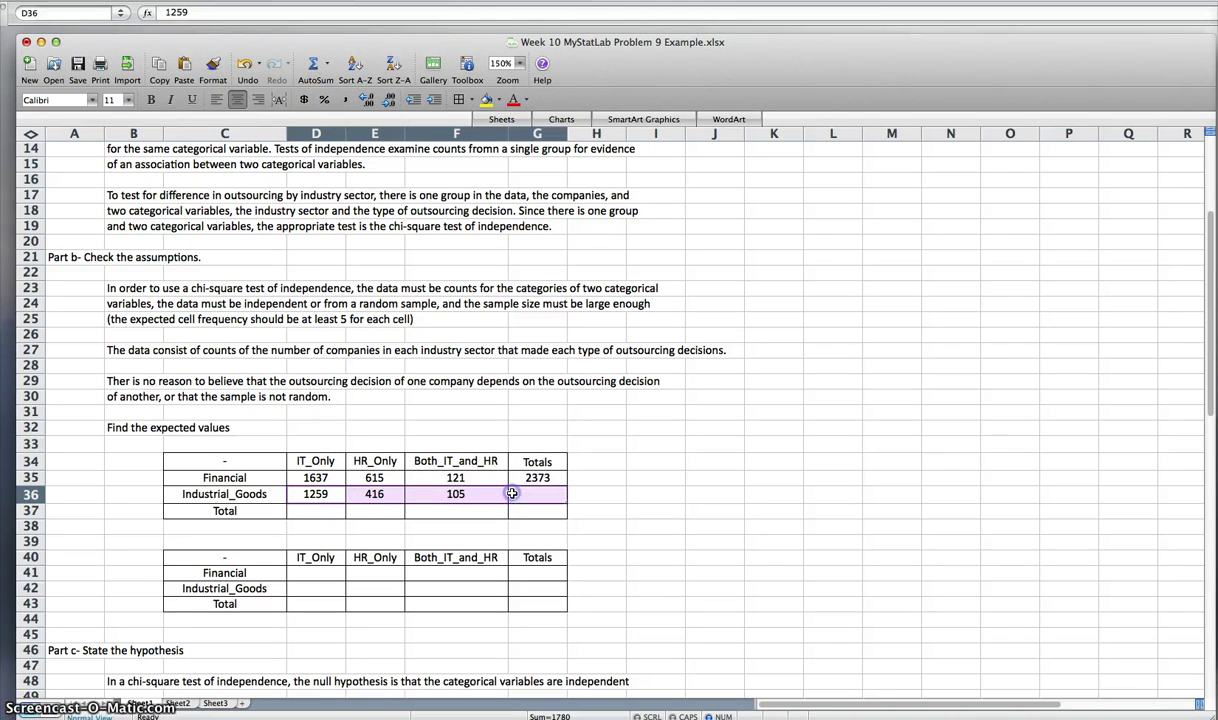
pyautogui.click(313, 66)
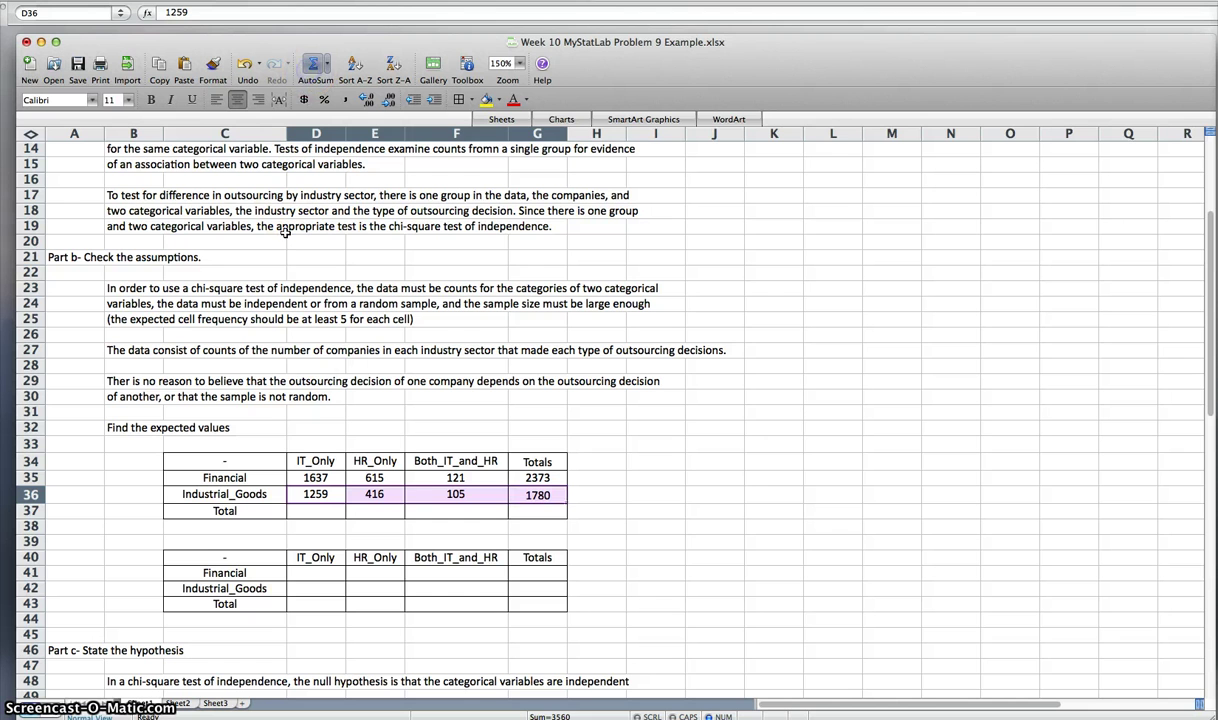
# - Sum the IT_Only column of the observed table into D37 and copy that total formula across E37:G37
pyautogui.moveTo(315, 477); pyautogui.dragTo(316, 510)
pyautogui.click(313, 66)
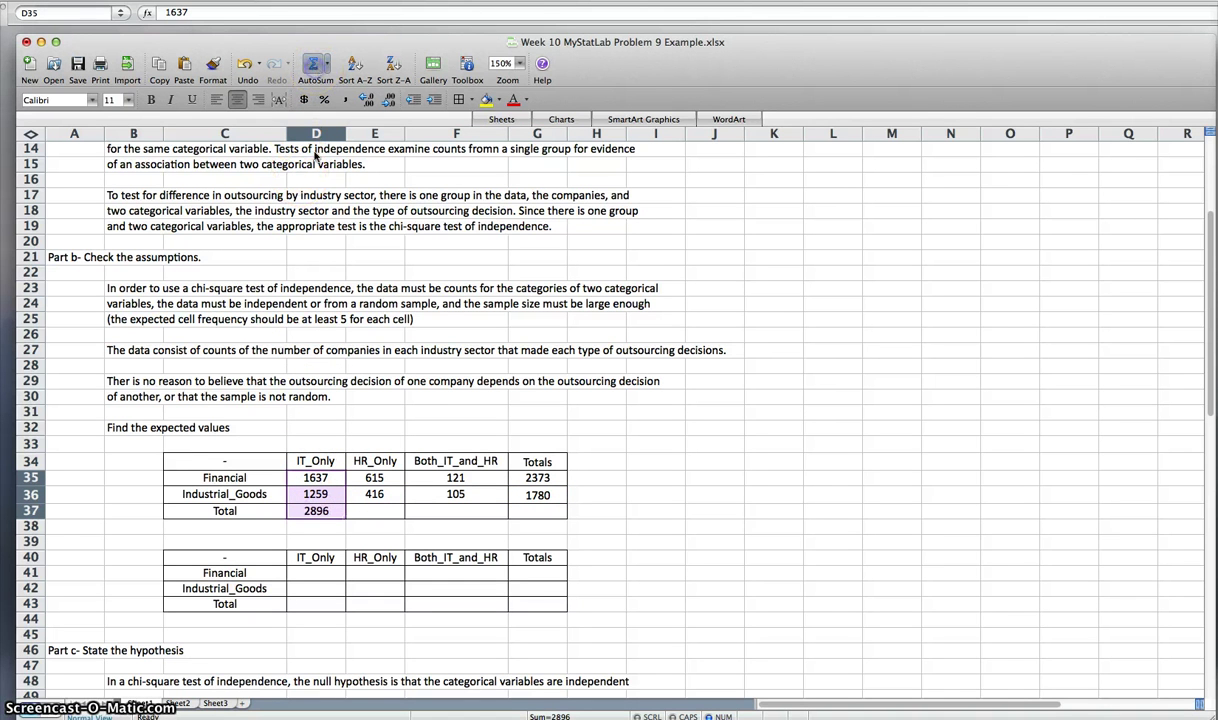
pyautogui.click(318, 511)
pyautogui.press('super+c')
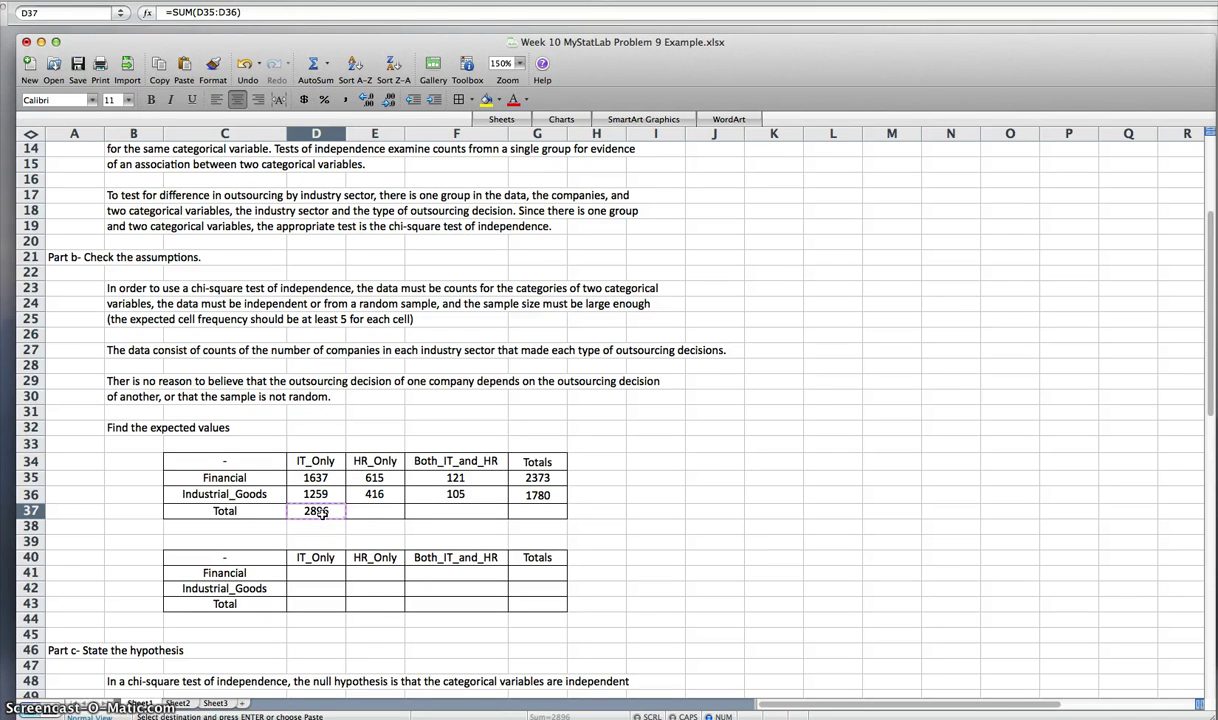
pyautogui.click(385, 512)
pyautogui.moveTo(385, 512); pyautogui.dragTo(515, 512)
pyautogui.press('super+v')
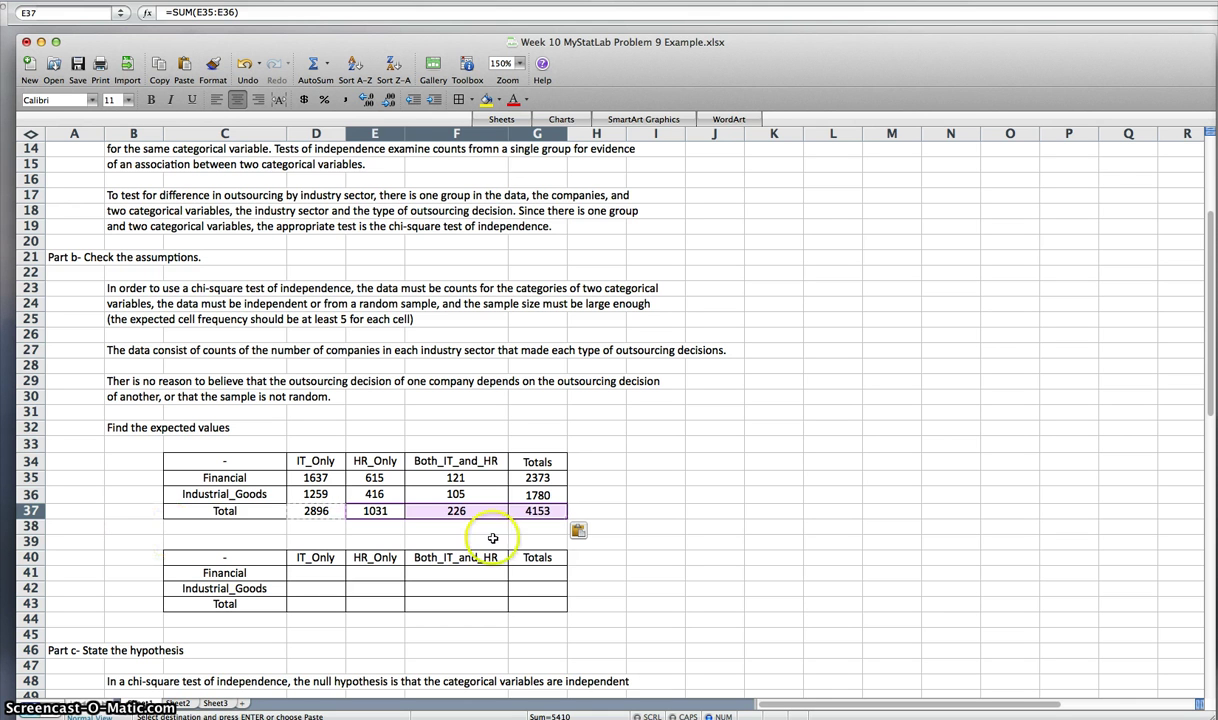
# - Calculate the expected Financial IT_Only count in D41 with the formula =G35*D37/G37
pyautogui.click(313, 573)
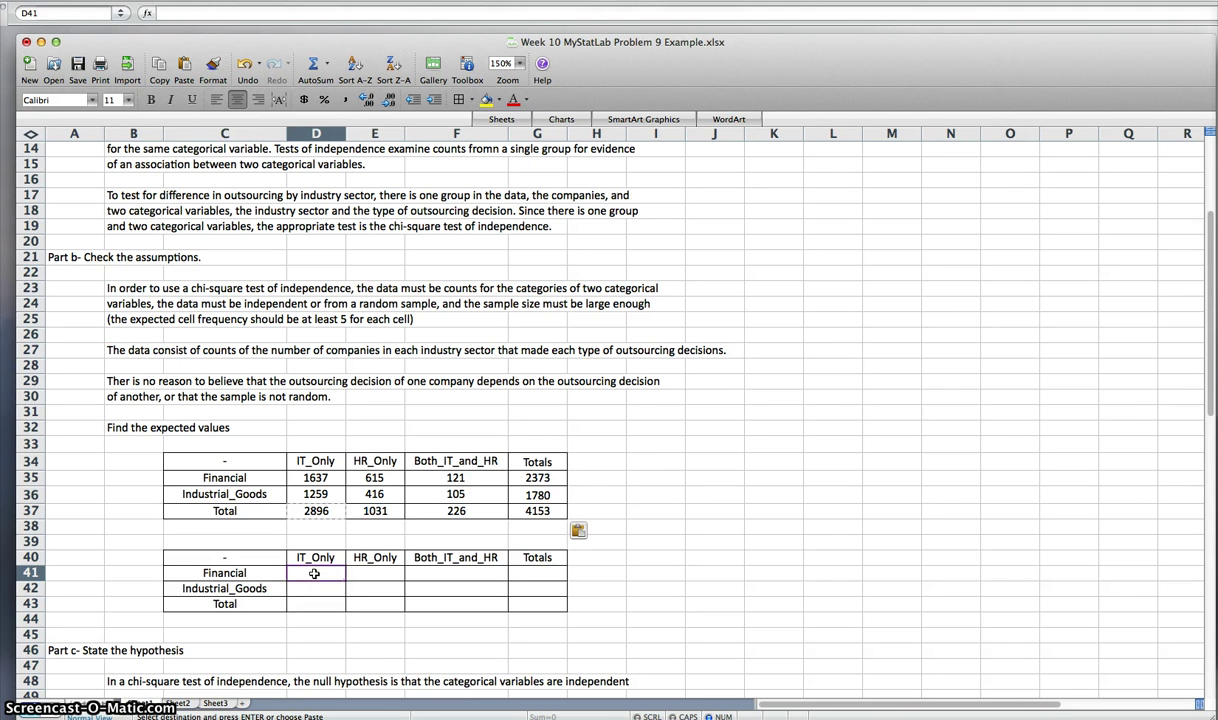
pyautogui.write('=')
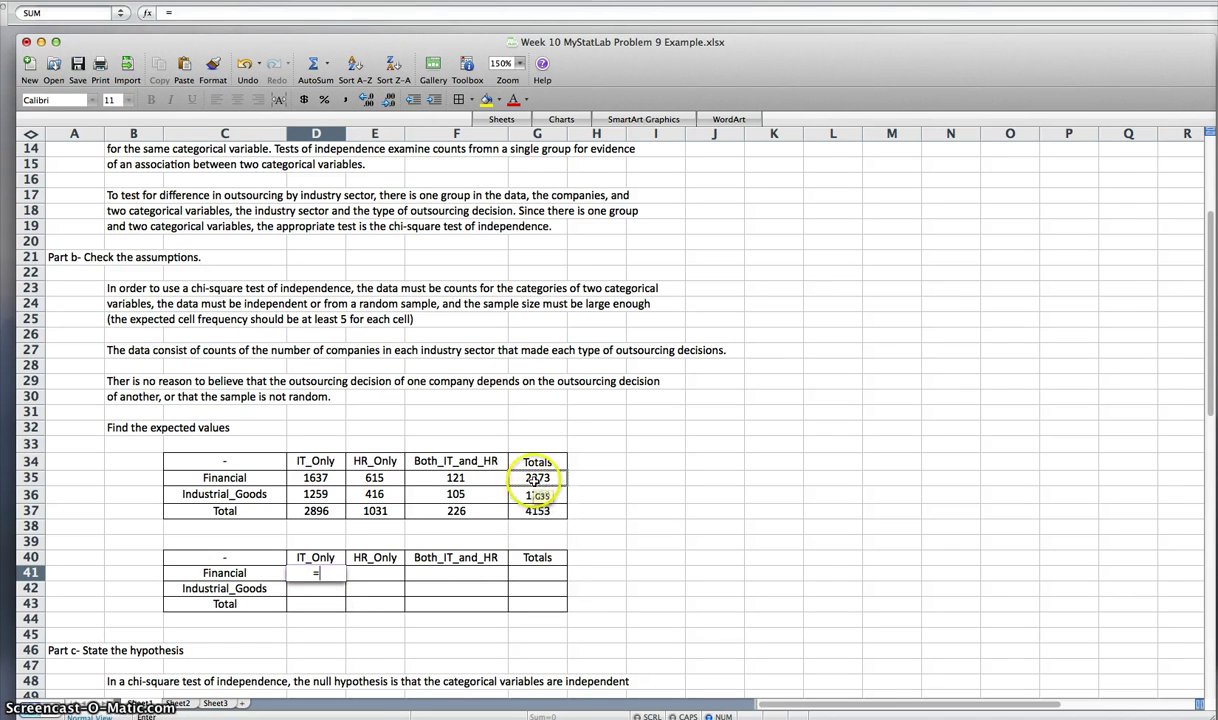
pyautogui.click(537, 480)
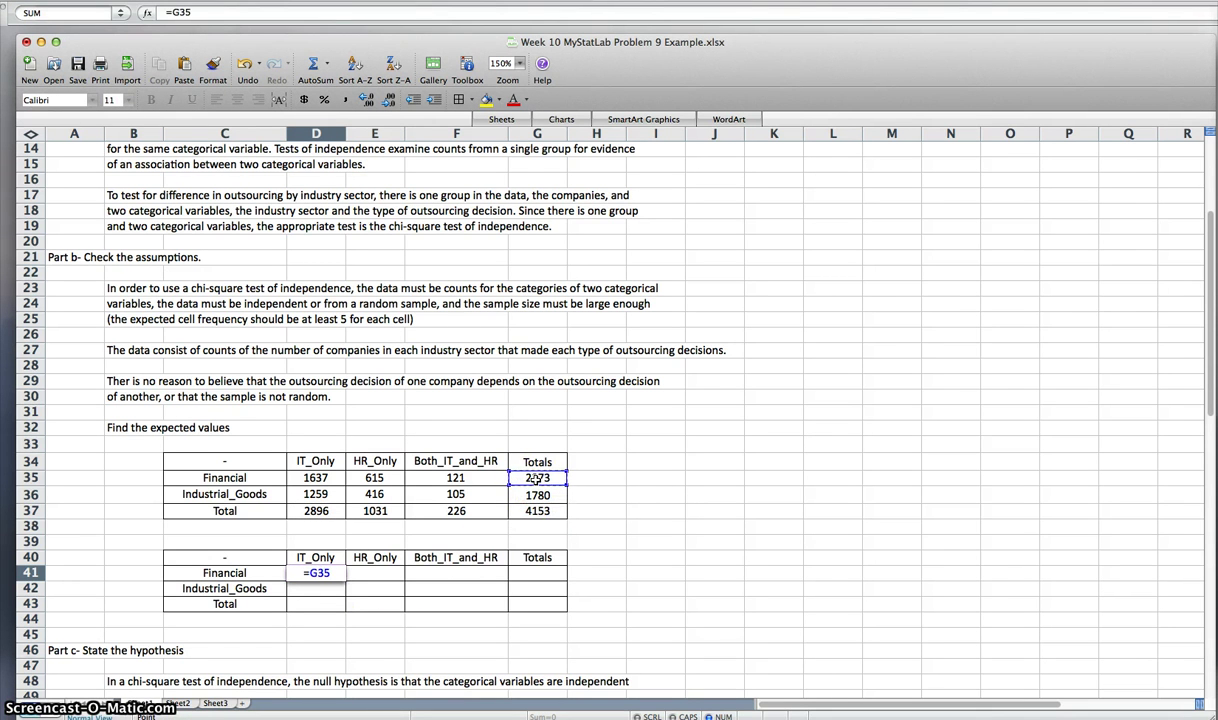
pyautogui.write('*')
pyautogui.click(330, 511)
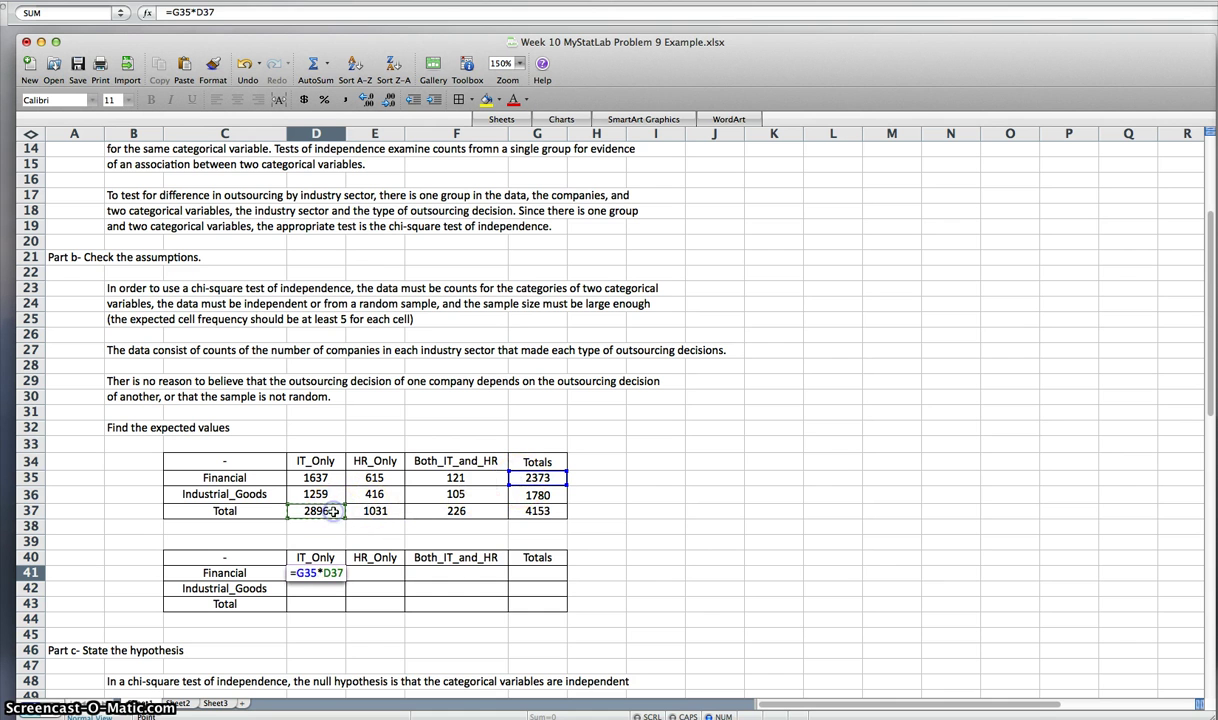
pyautogui.write('/')
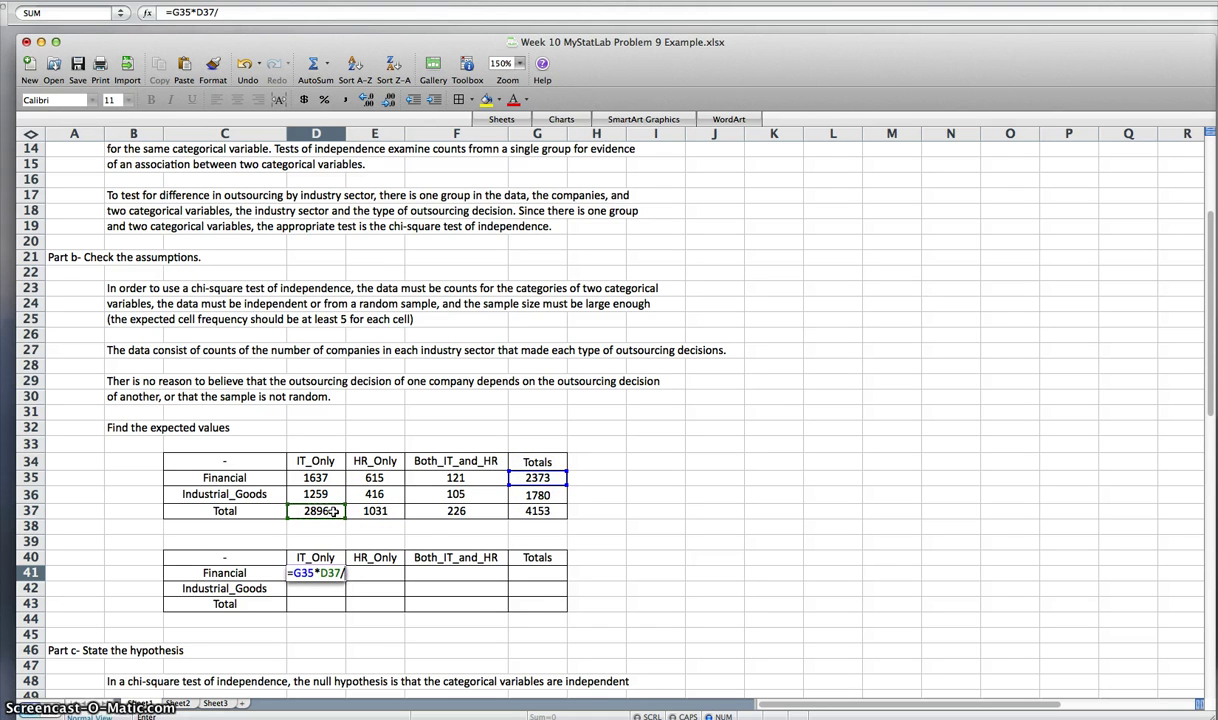
pyautogui.click(549, 512)
pyautogui.press('Return')
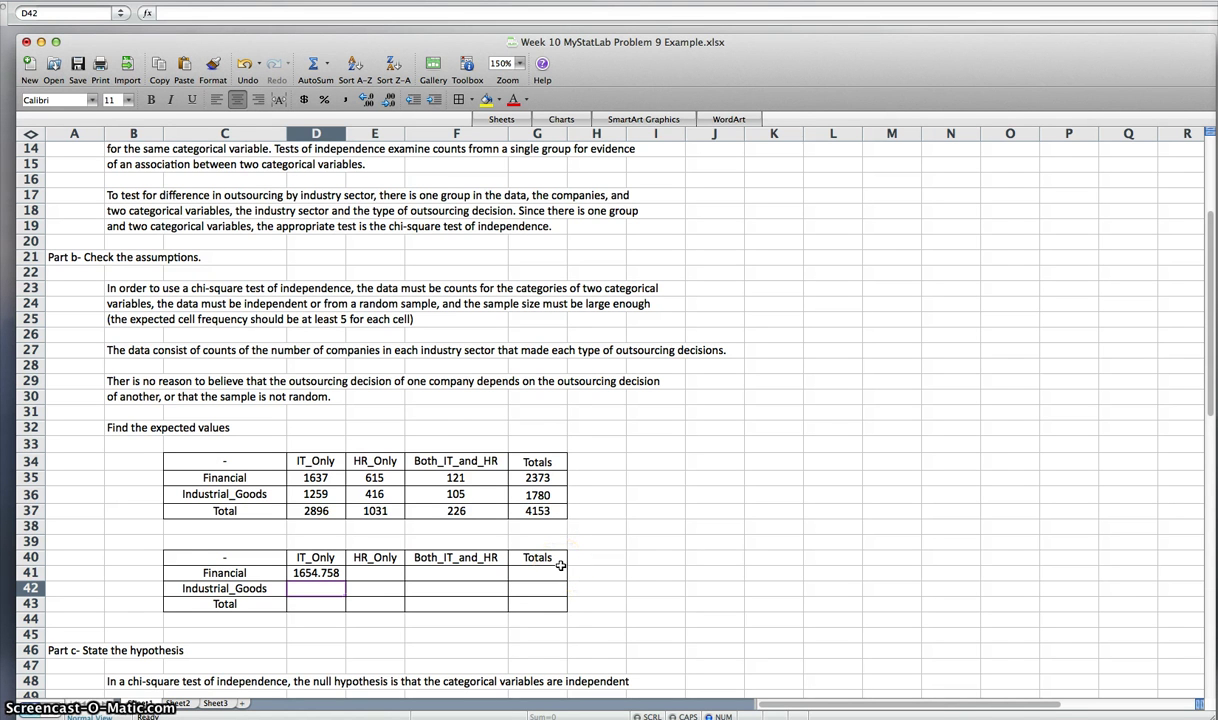
# - Calculate the expected Financial HR_Only count in E41 with the formula =G35*E37/G37
pyautogui.click(385, 575)
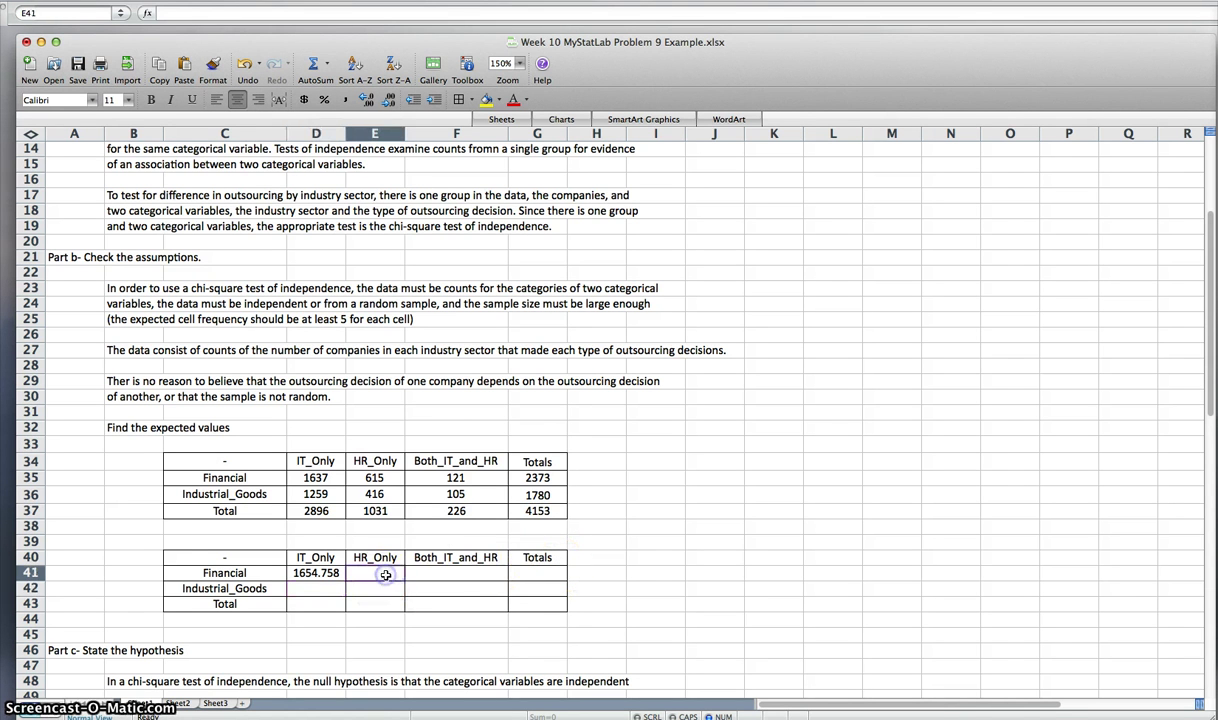
pyautogui.write('=')
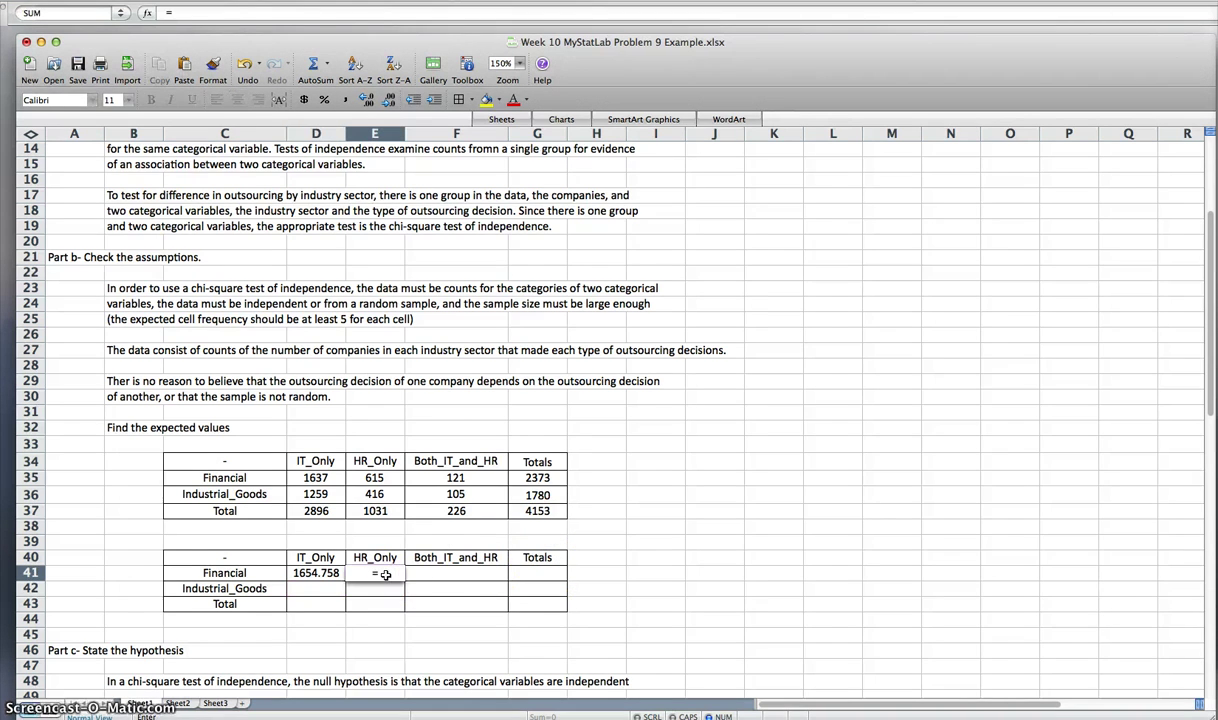
pyautogui.click(537, 478)
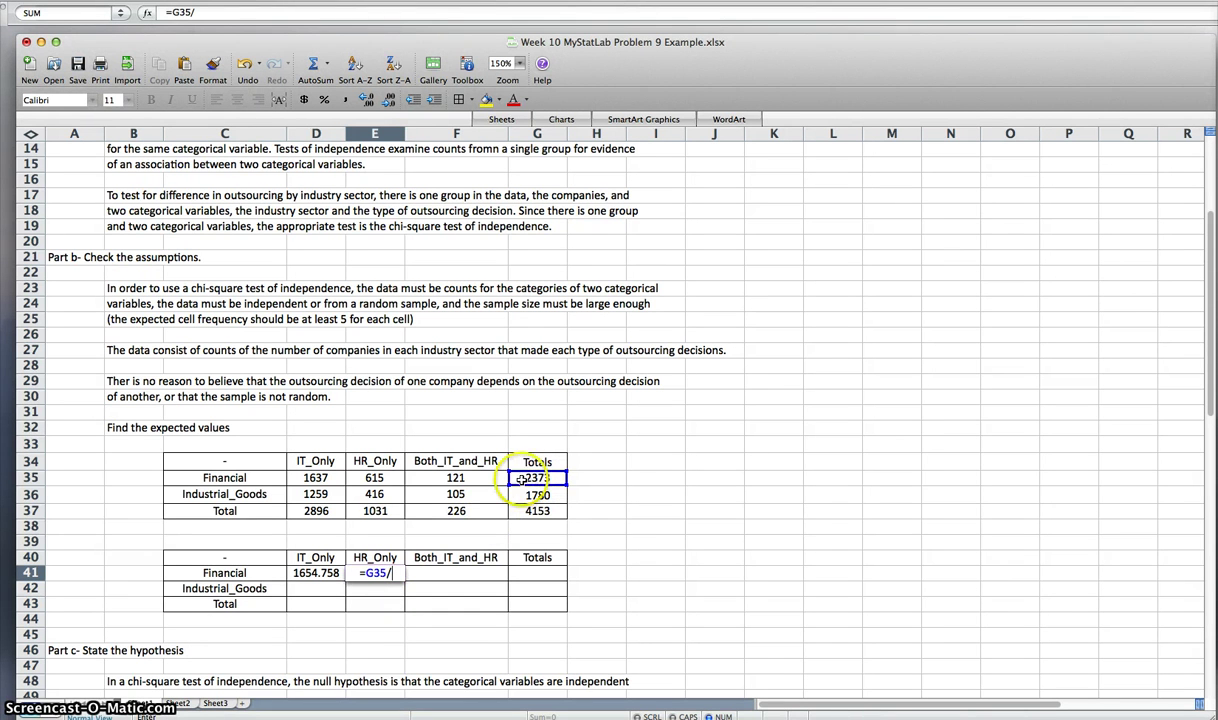
pyautogui.click(377, 511)
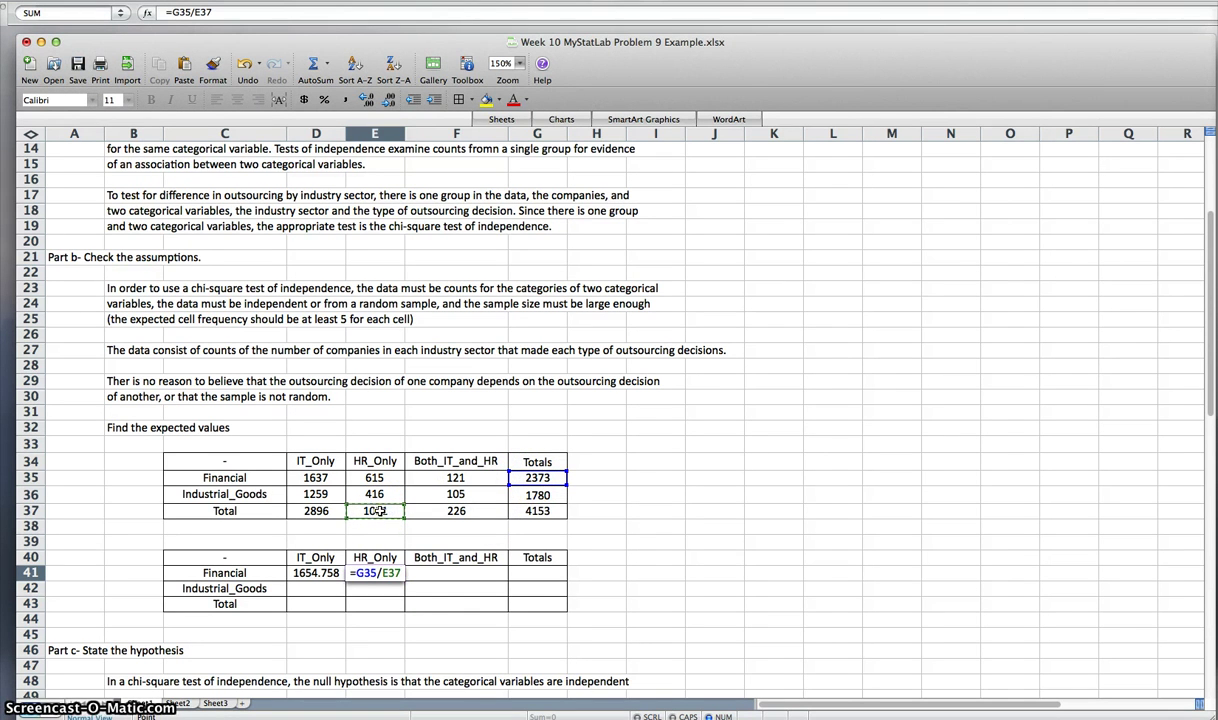
pyautogui.press('BackSpace')
pyautogui.press('BackSpace')
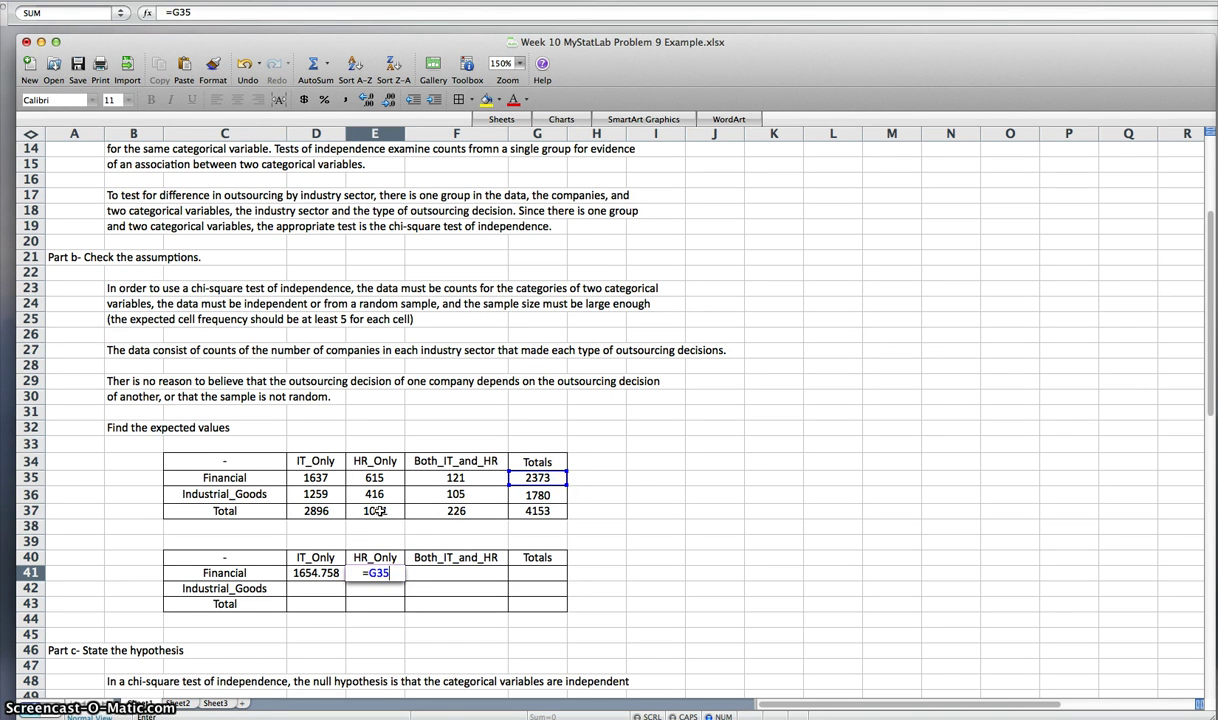
pyautogui.write('*')
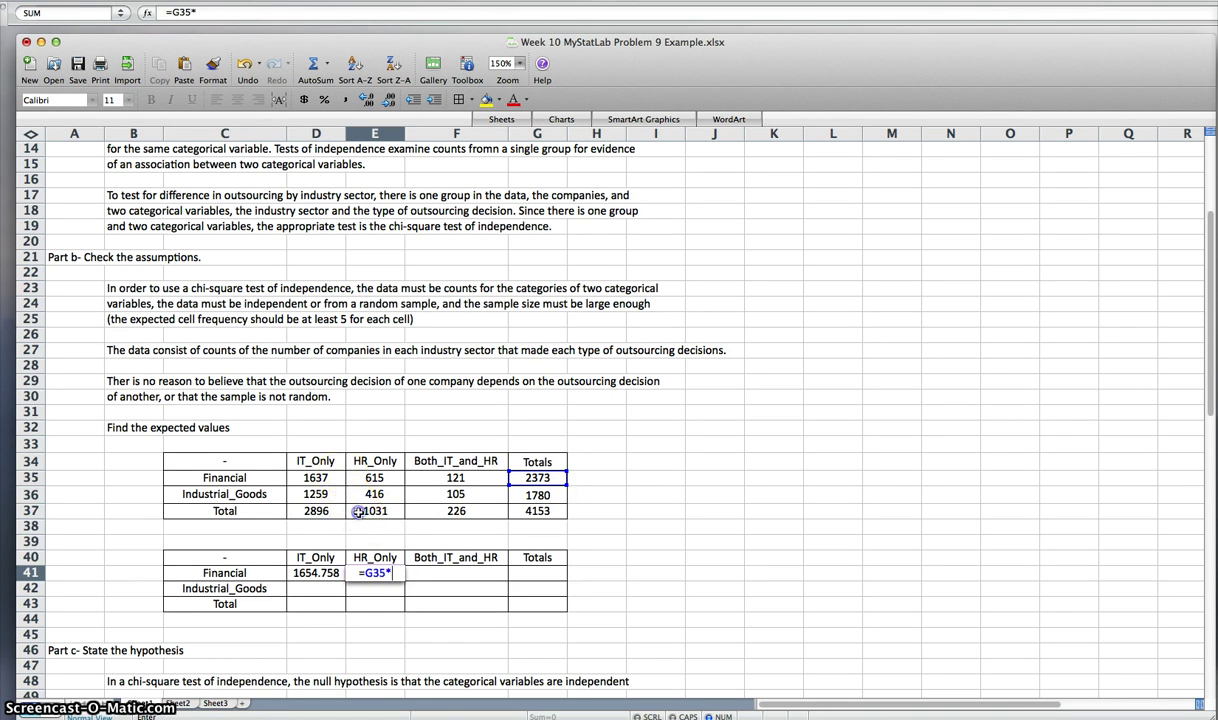
pyautogui.click(358, 511)
pyautogui.write('/')
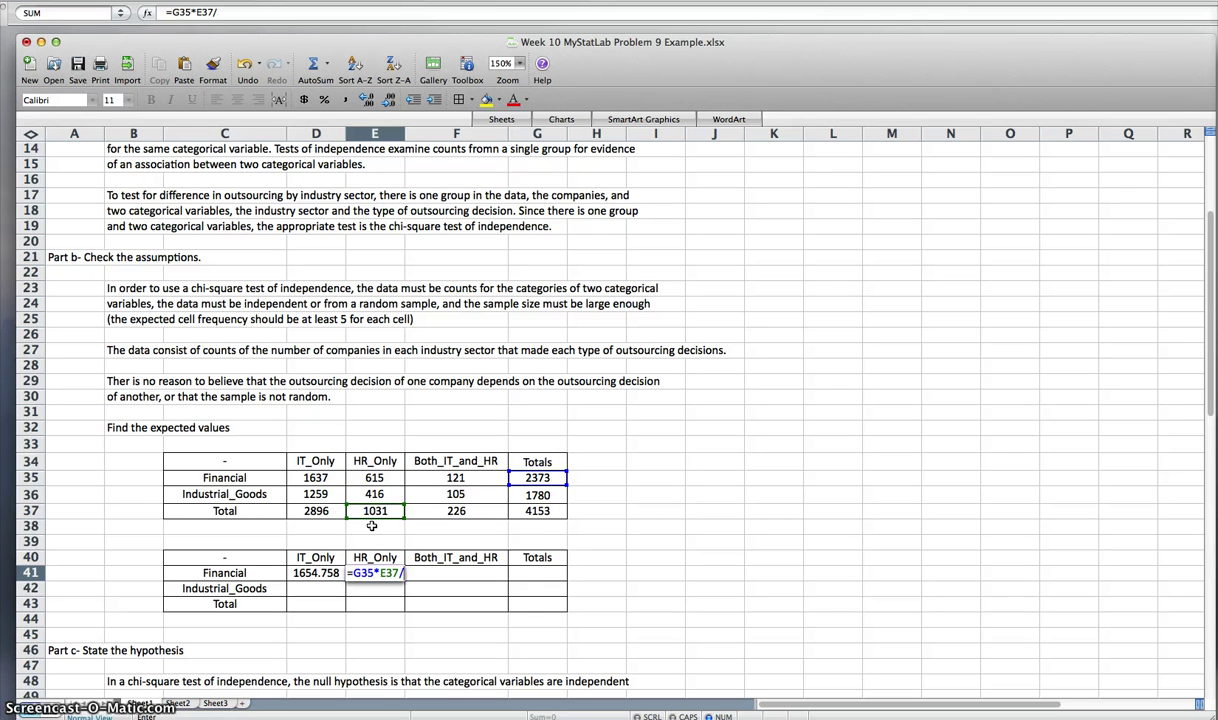
pyautogui.click(541, 511)
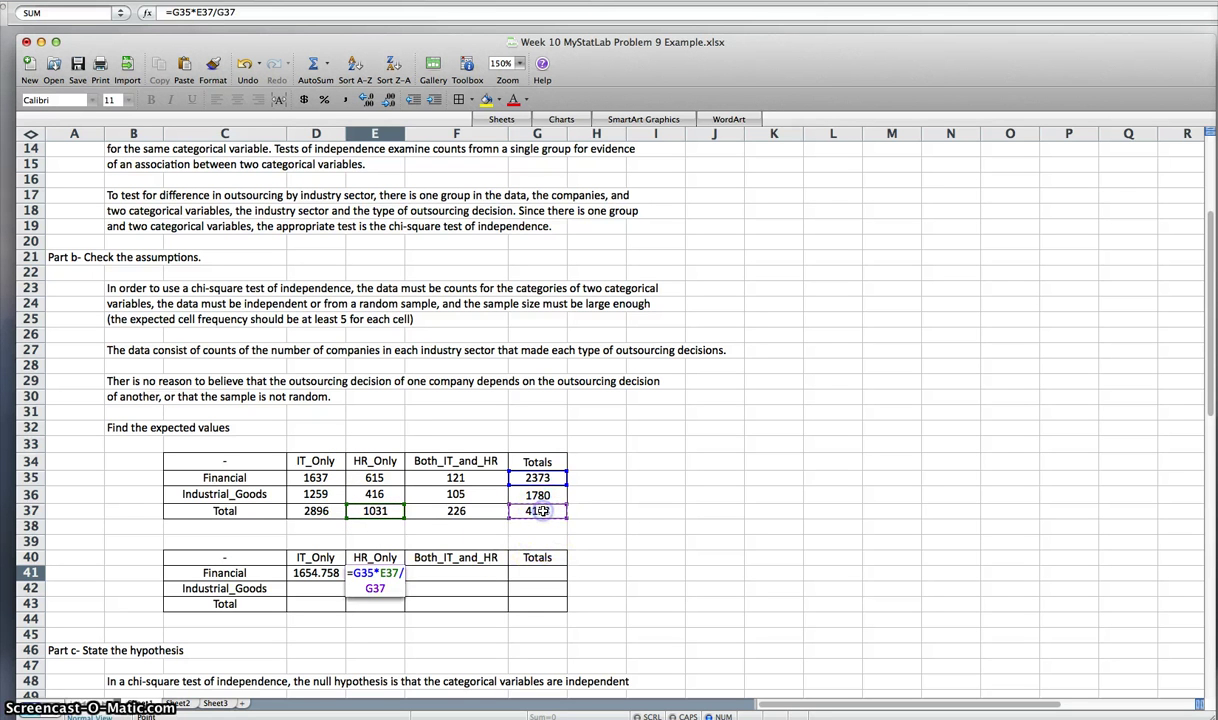
pyautogui.press('Return')
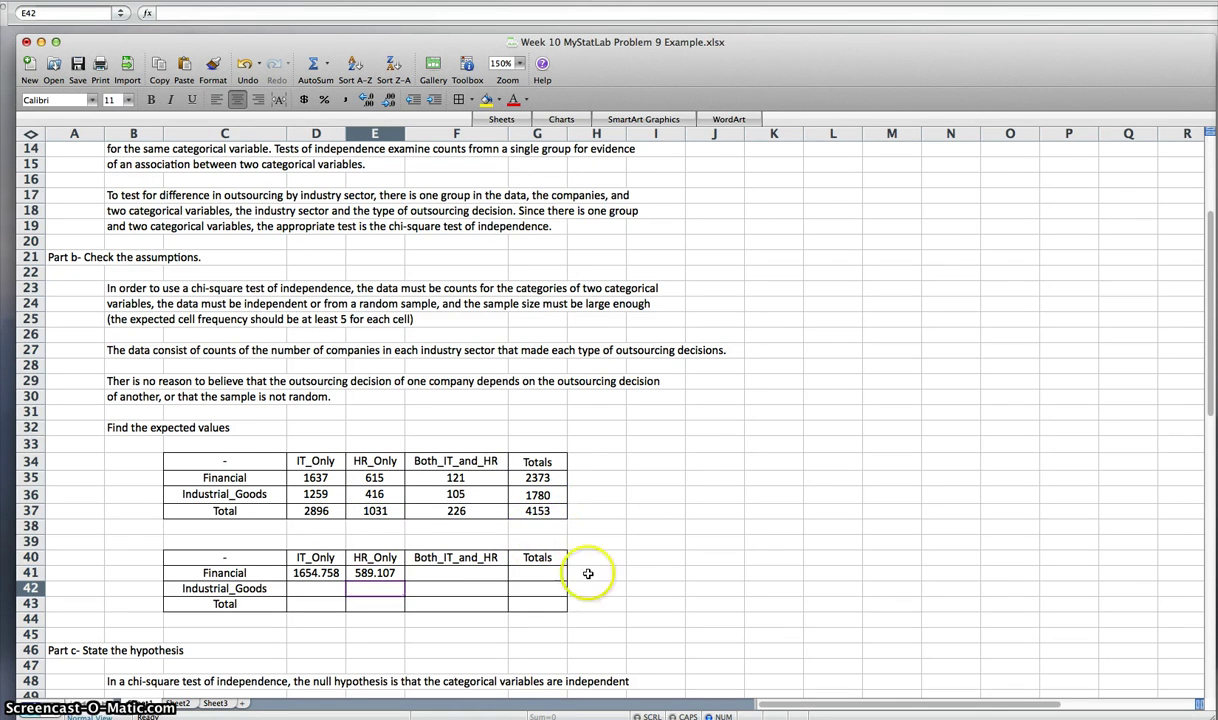
# - Calculate the expected Financial Both_IT_and_HR count in F41 with the formula =G35*F37/G37
pyautogui.click(487, 573)
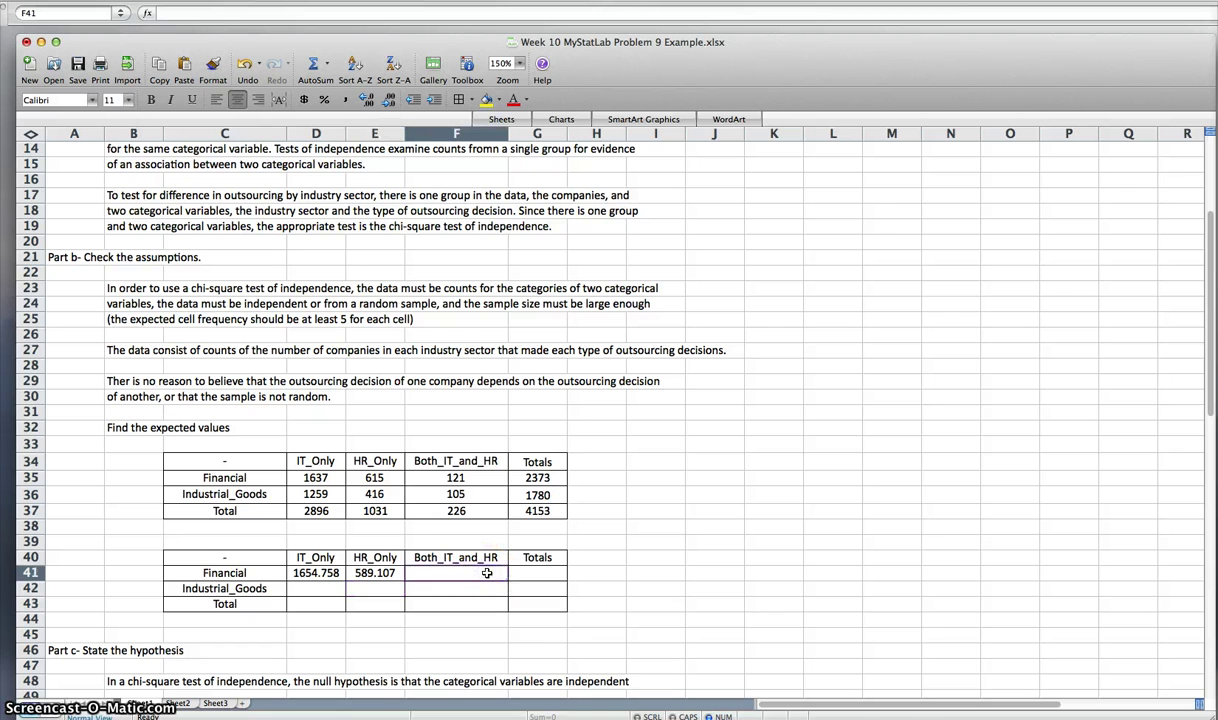
pyautogui.write('=')
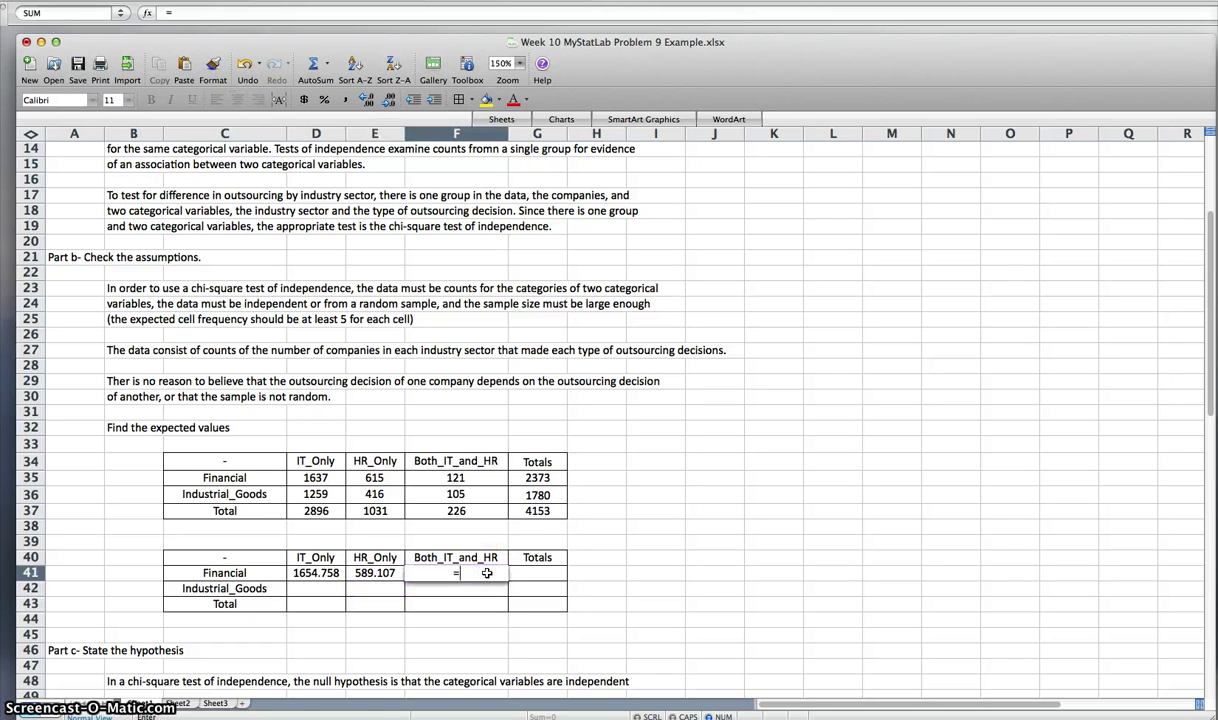
pyautogui.click(537, 478)
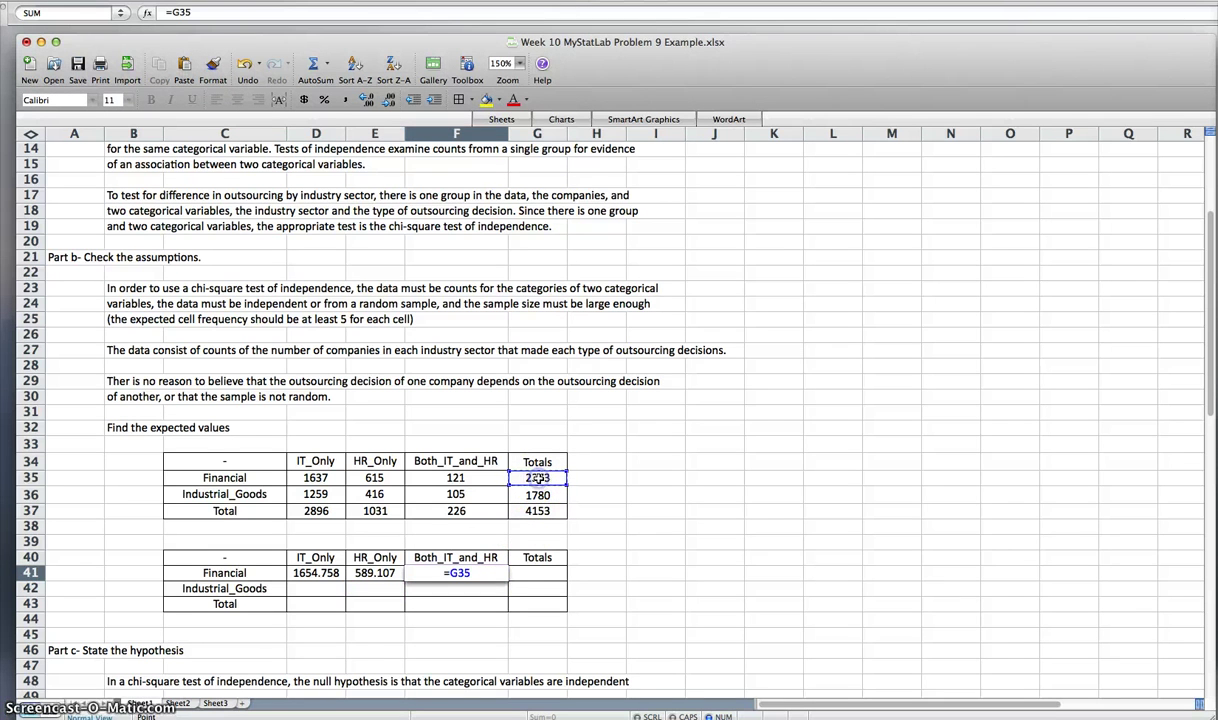
pyautogui.write('*')
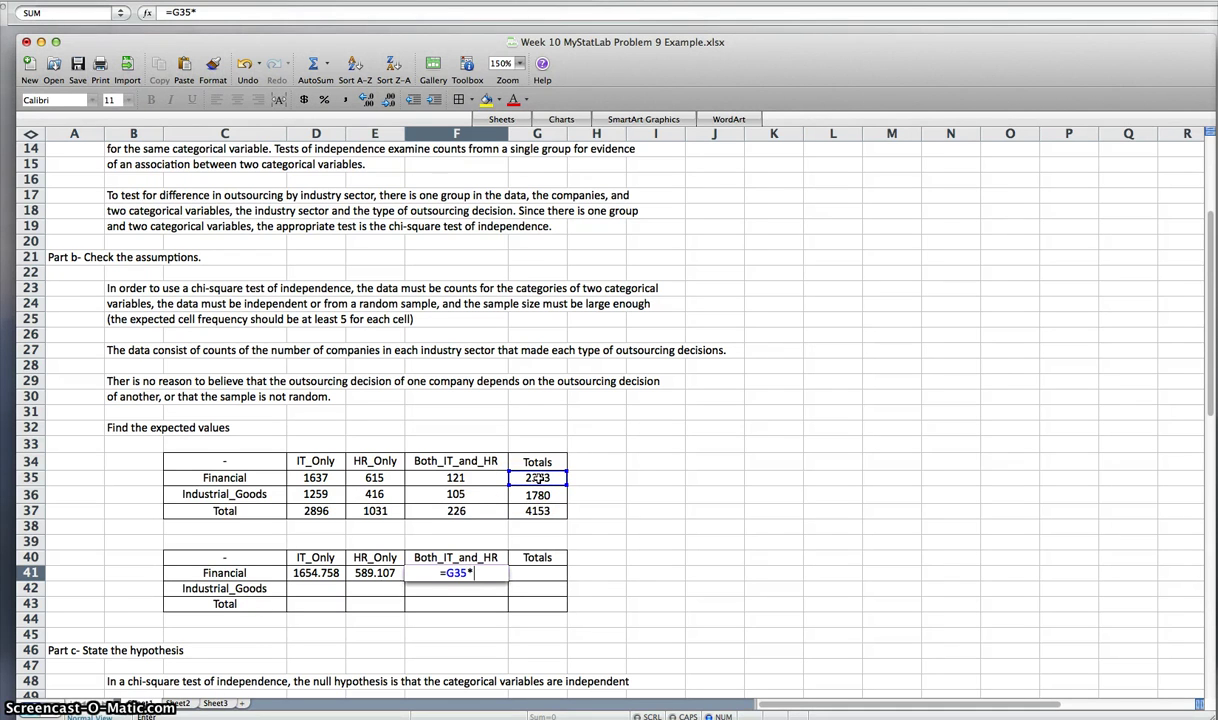
pyautogui.click(456, 511)
pyautogui.write('/')
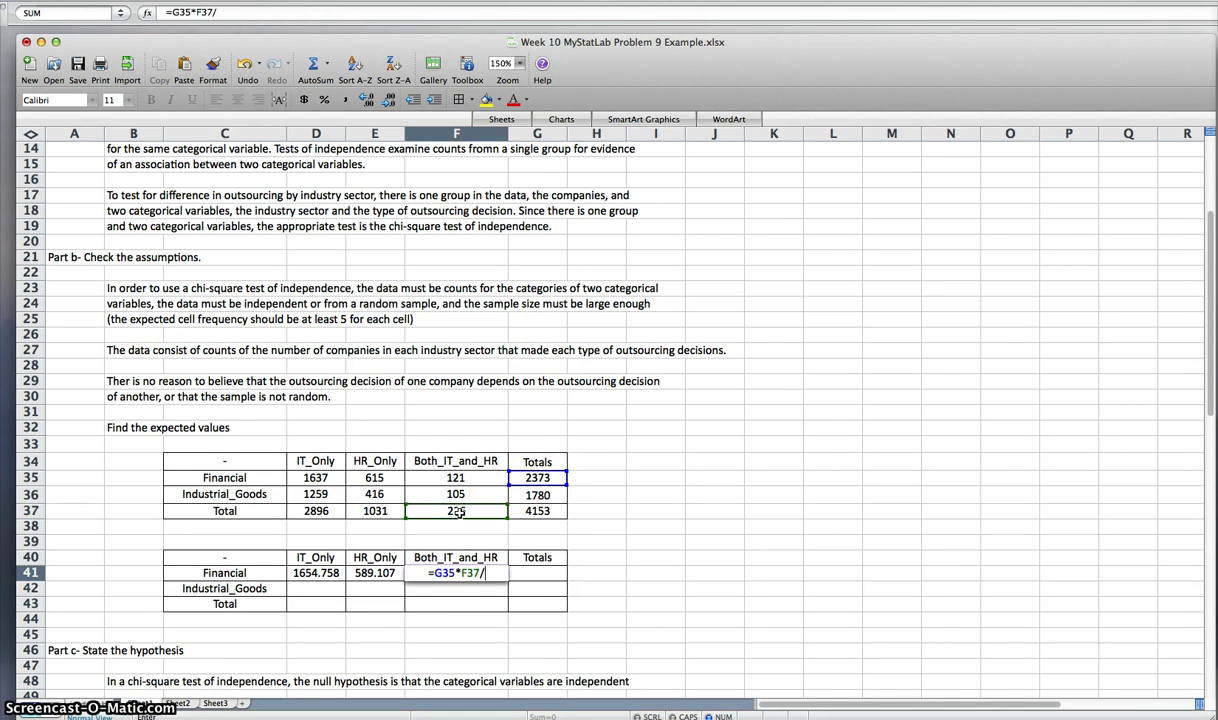
pyautogui.click(527, 512)
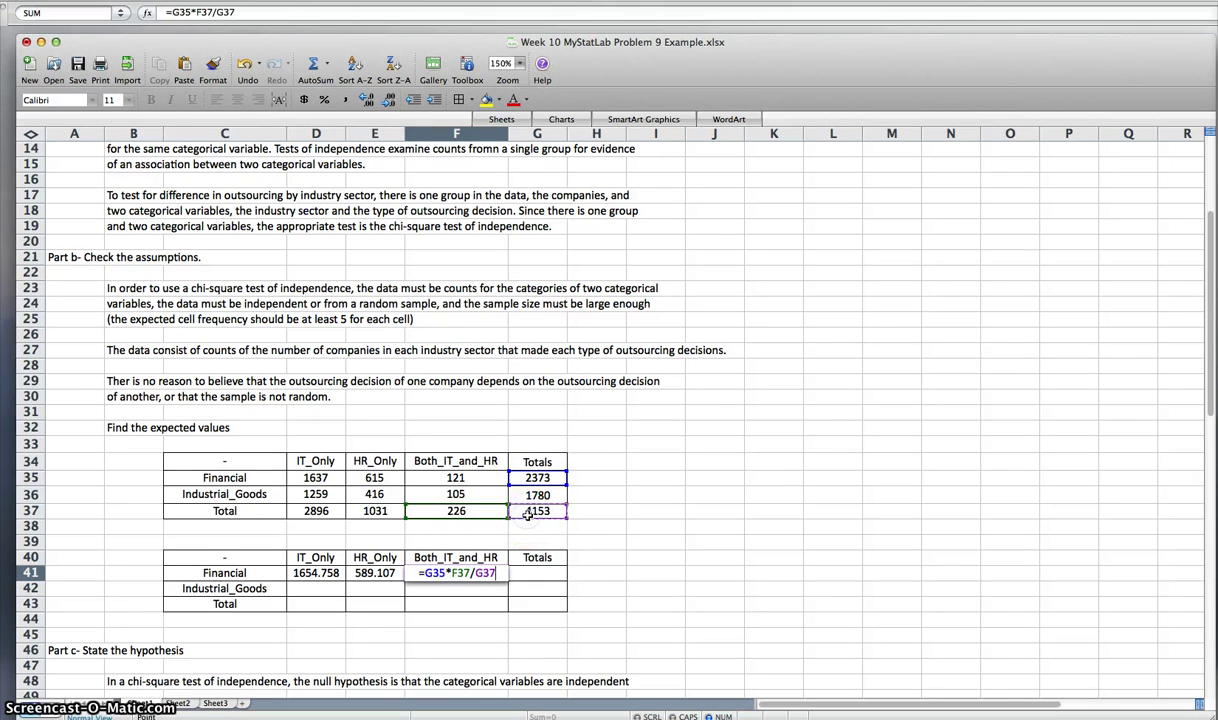
pyautogui.press('Return')
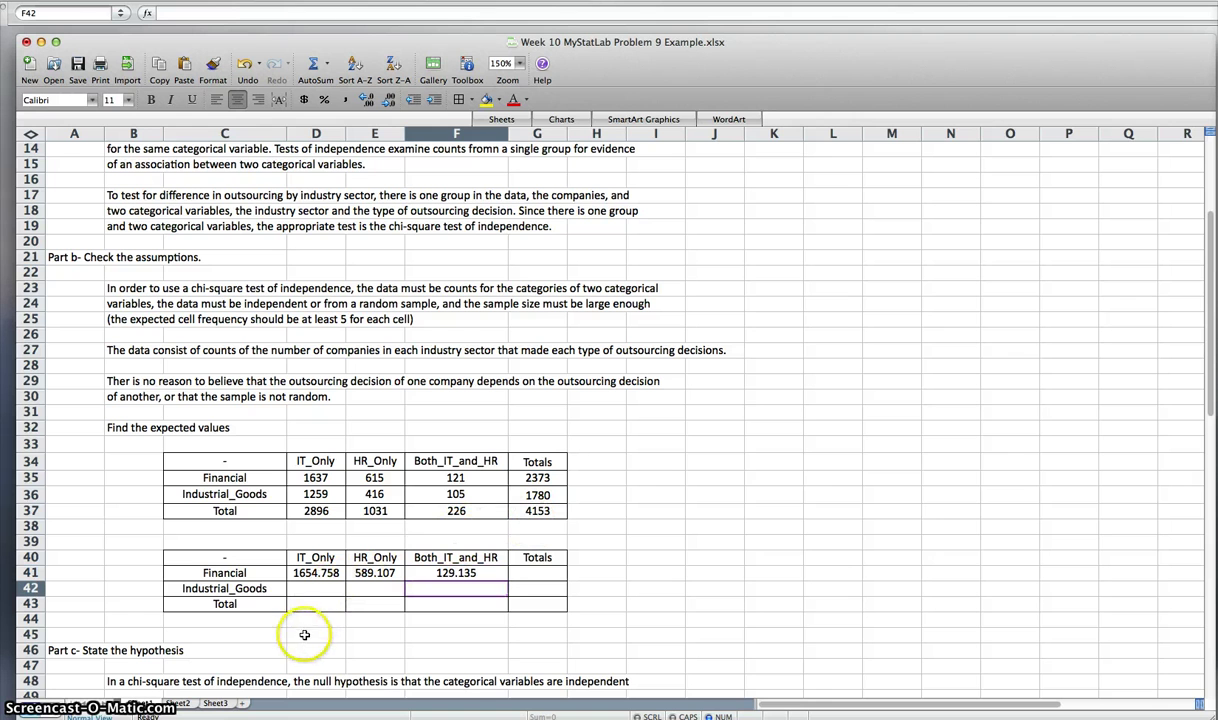
# - Calculate the expected Industrial_Goods IT_Only count in D42 with the formula =G36*D37/G37
pyautogui.click(310, 588)
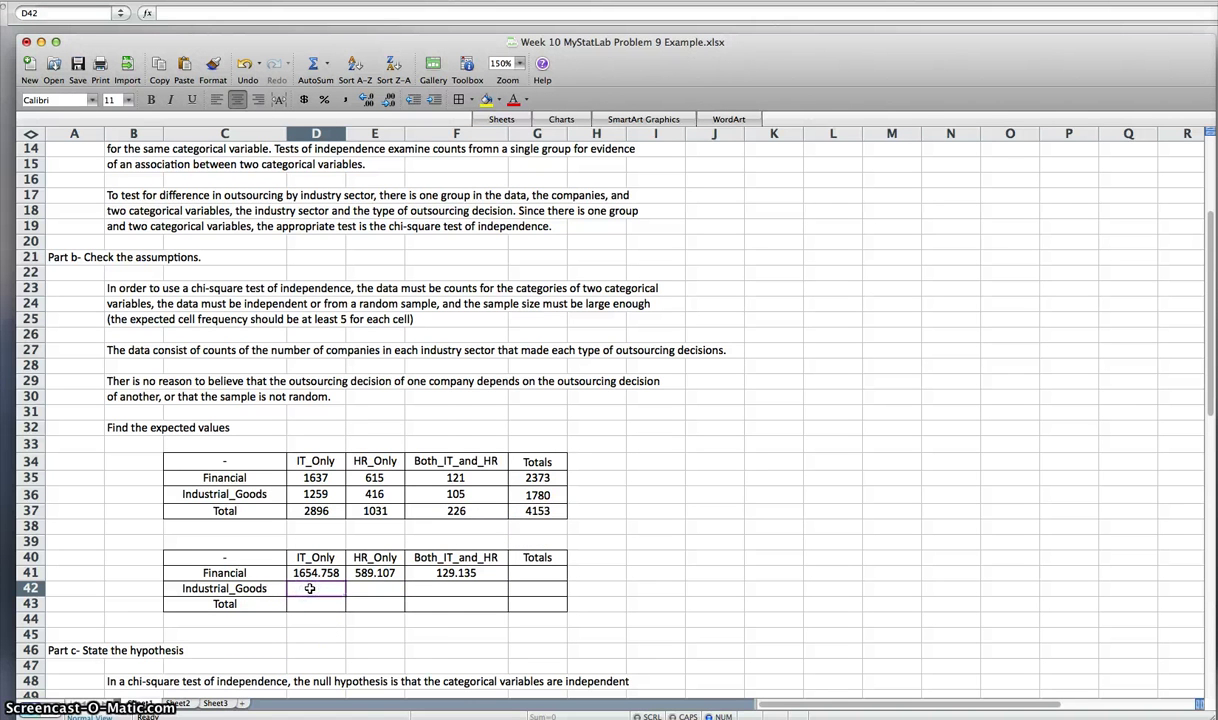
pyautogui.write('=')
pyautogui.click(537, 495)
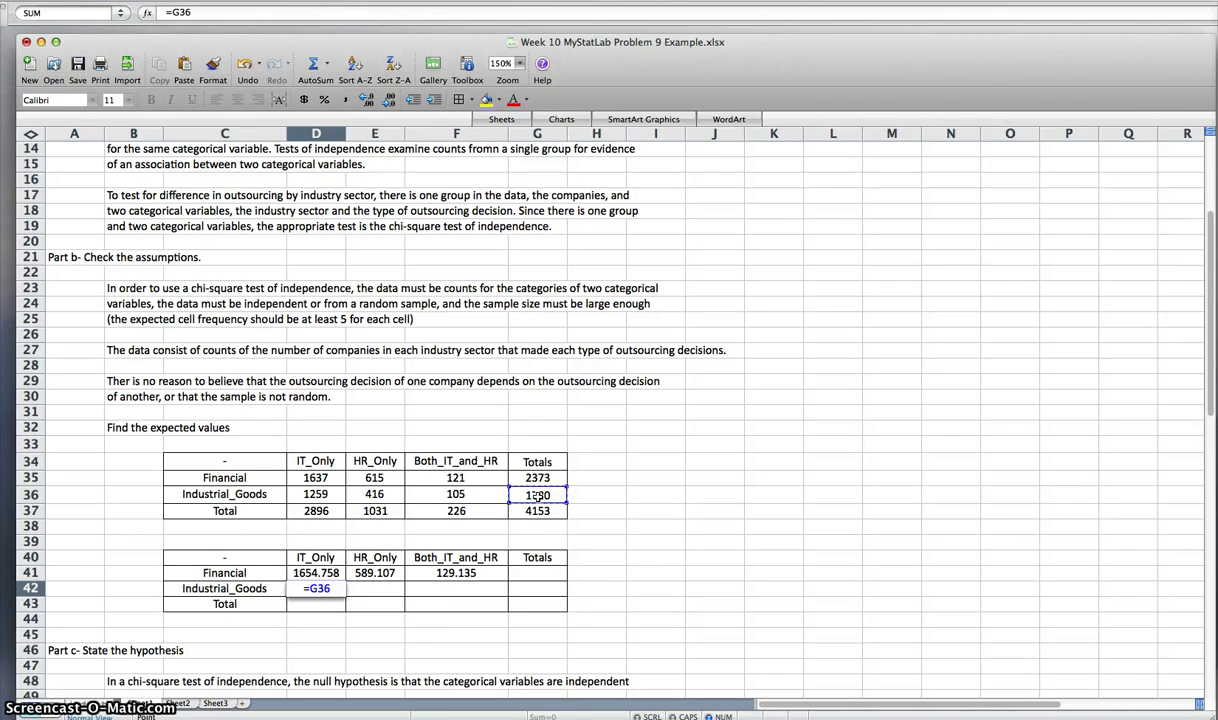
pyautogui.write('*')
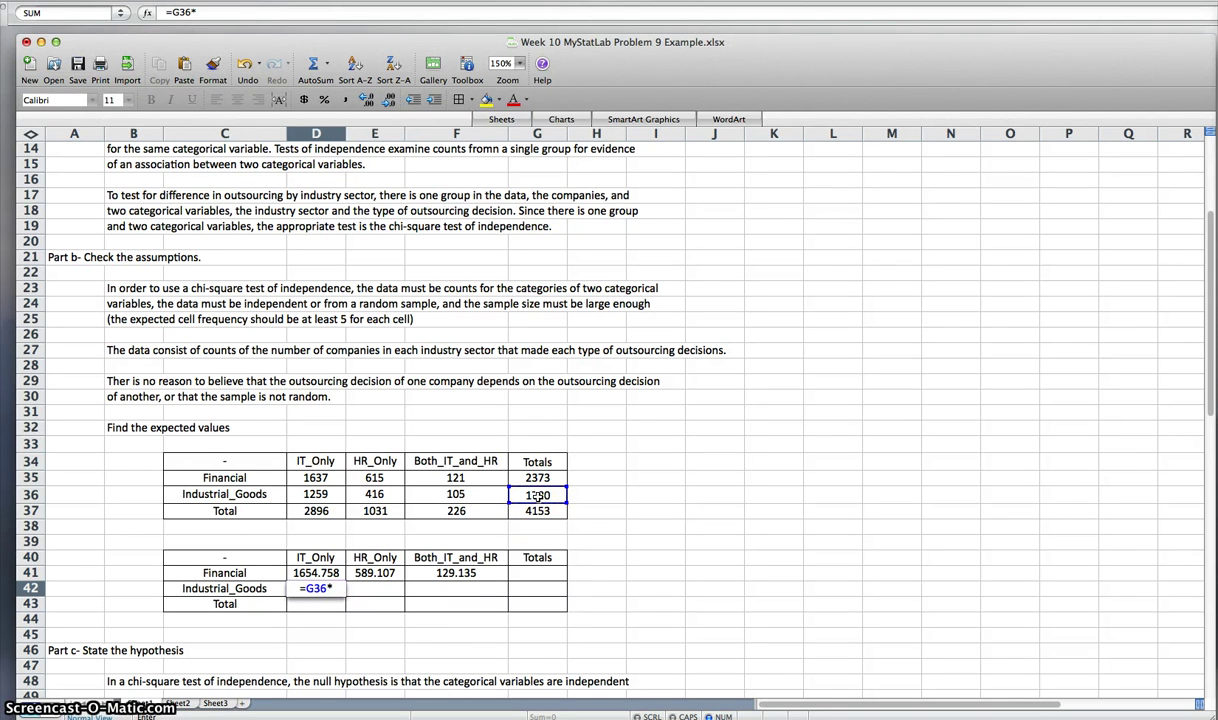
pyautogui.click(326, 510)
pyautogui.write('/')
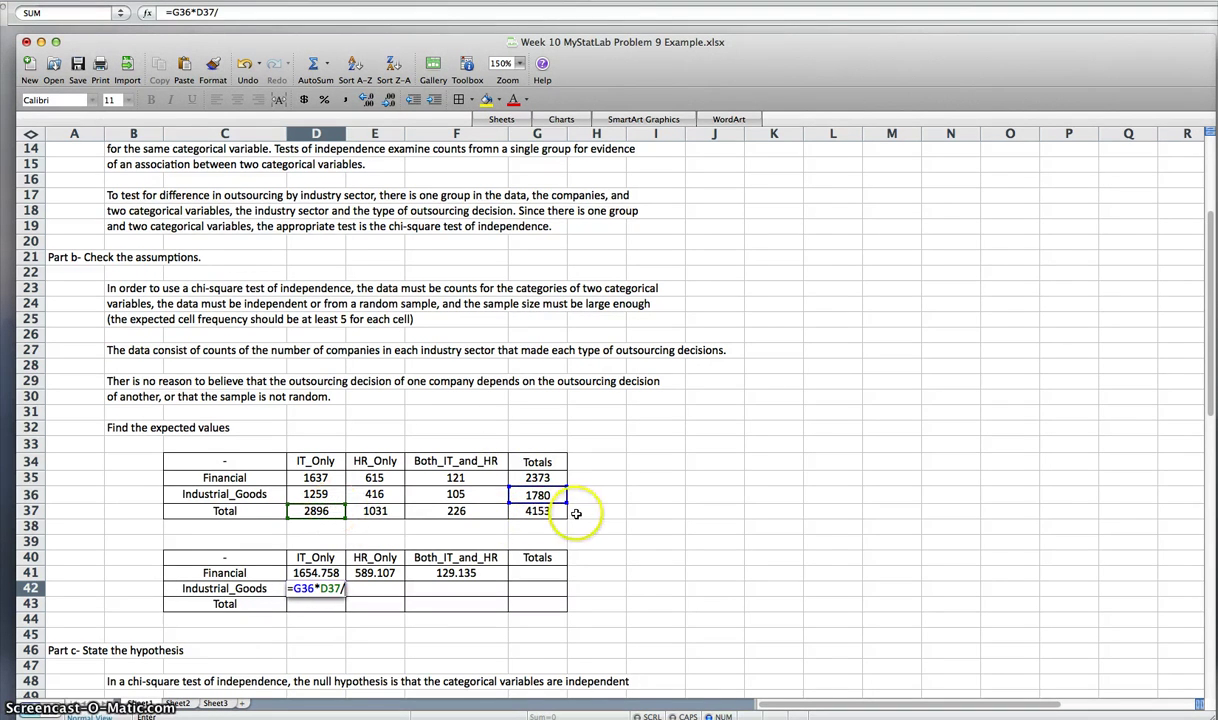
pyautogui.click(540, 510)
pyautogui.press('Return')
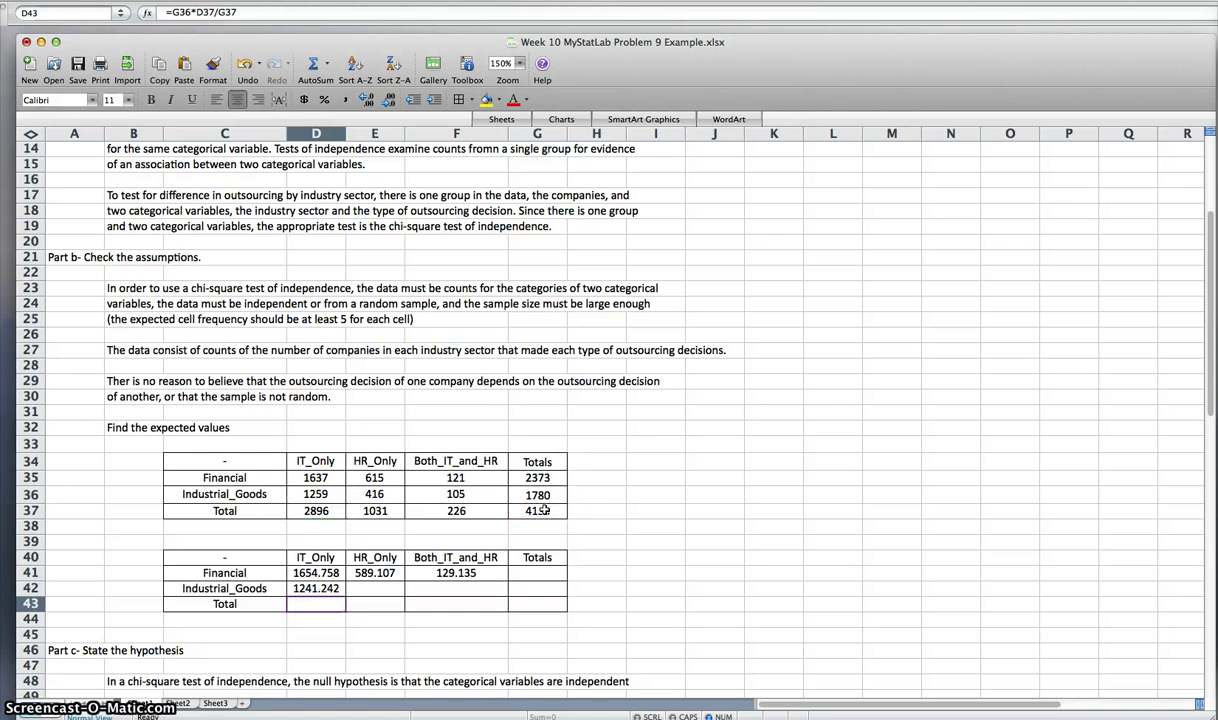
# - Calculate the expected Industrial_Goods HR_Only count in E42 with the formula =G36*E37/G37
pyautogui.click(373, 589)
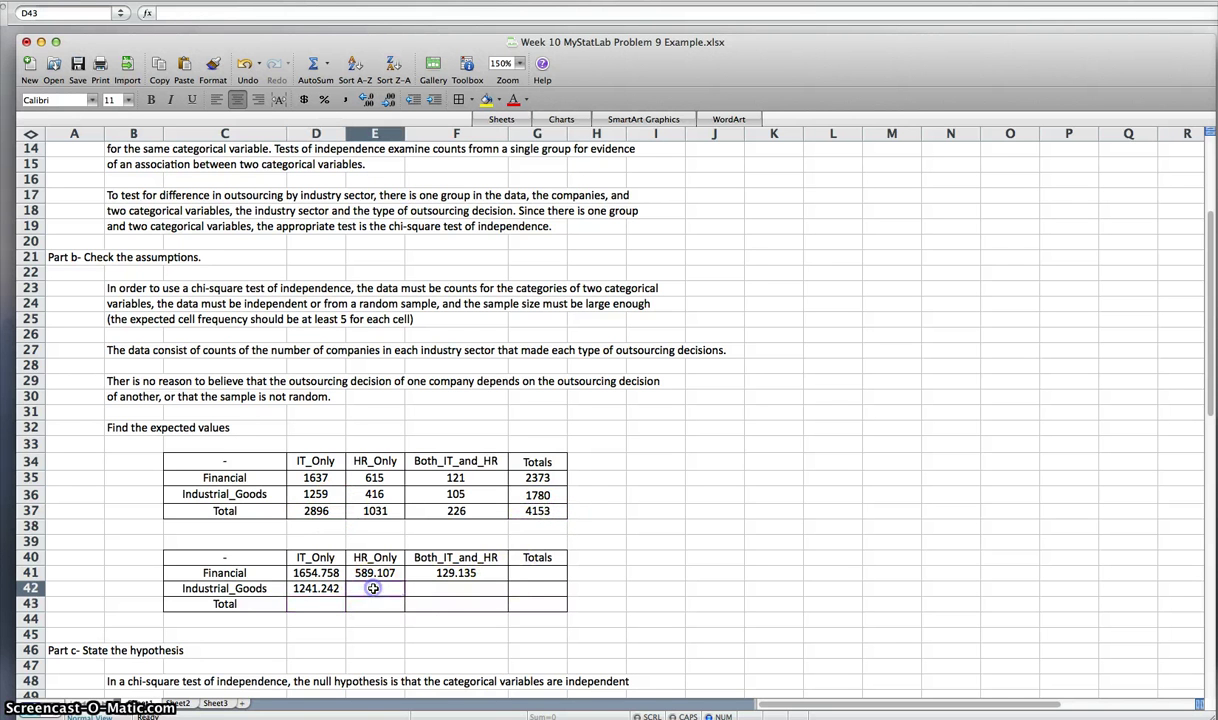
pyautogui.write('=')
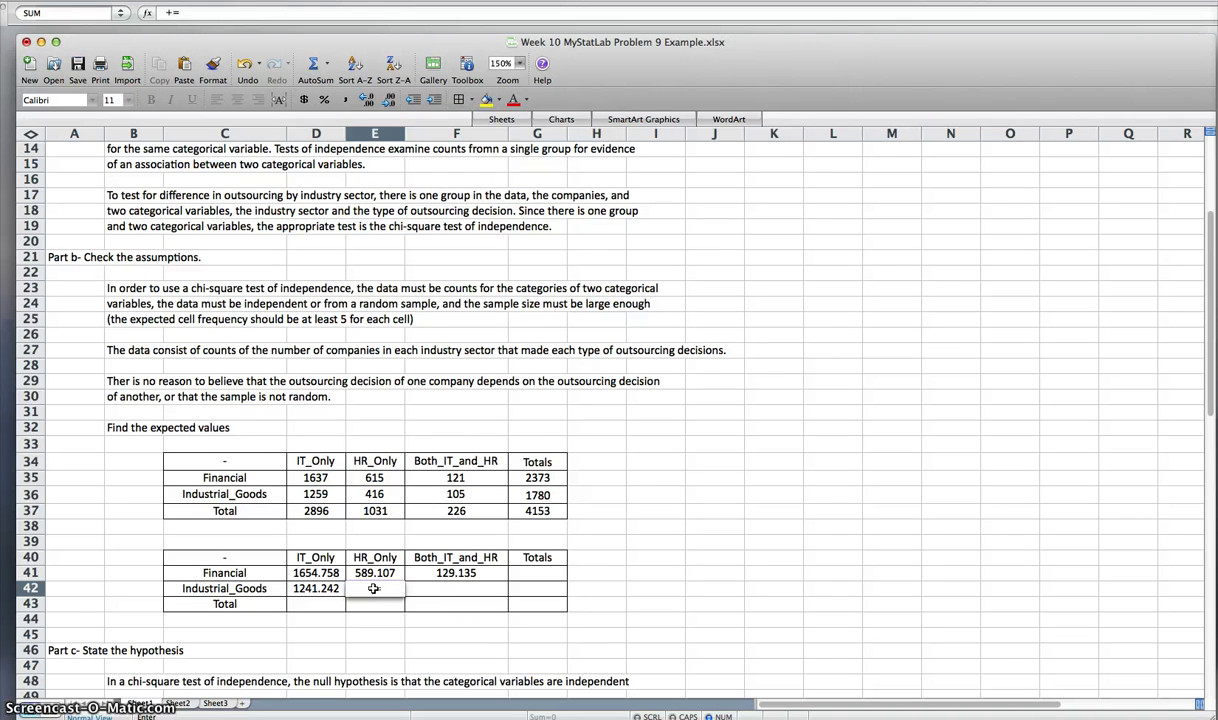
pyautogui.press('BackSpace')
pyautogui.write('=')
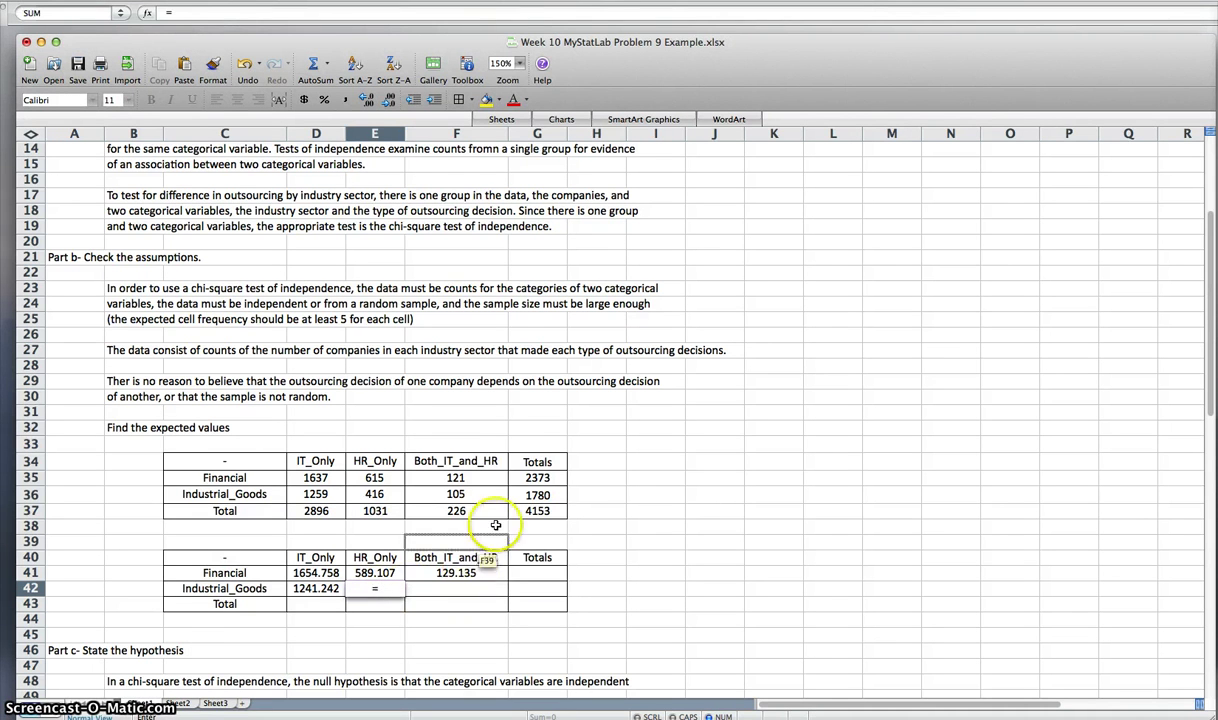
pyautogui.click(535, 495)
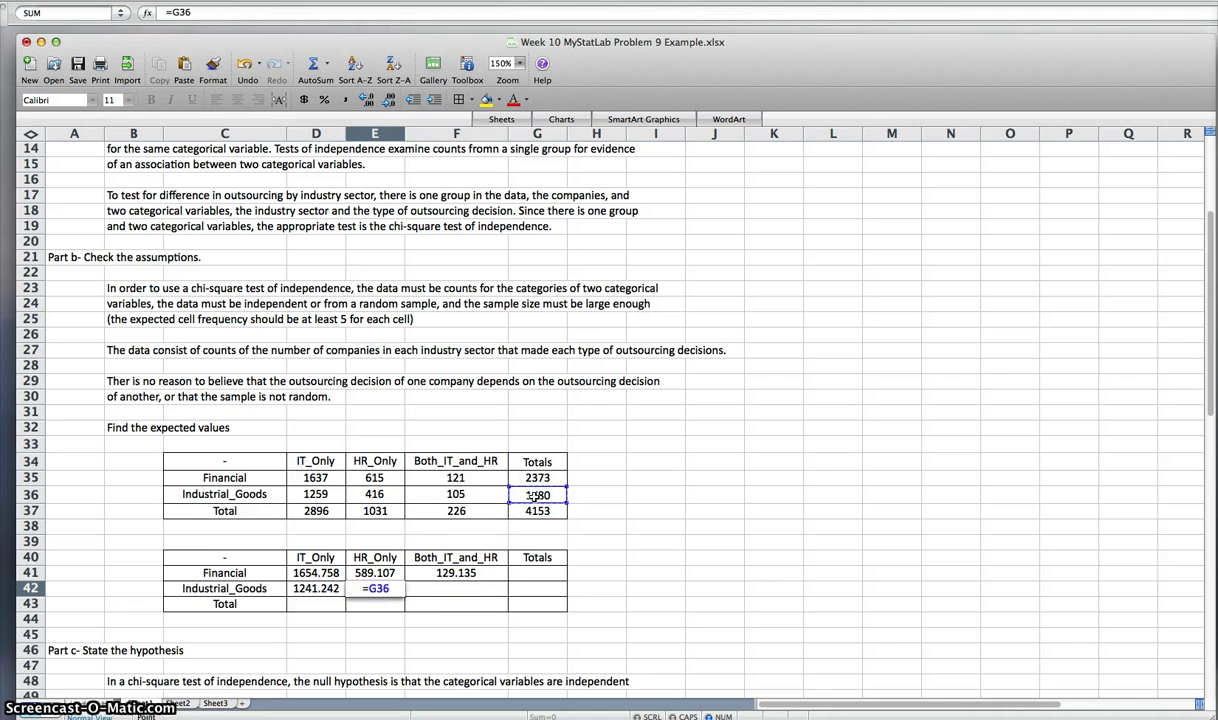
pyautogui.write('*')
pyautogui.click(374, 510)
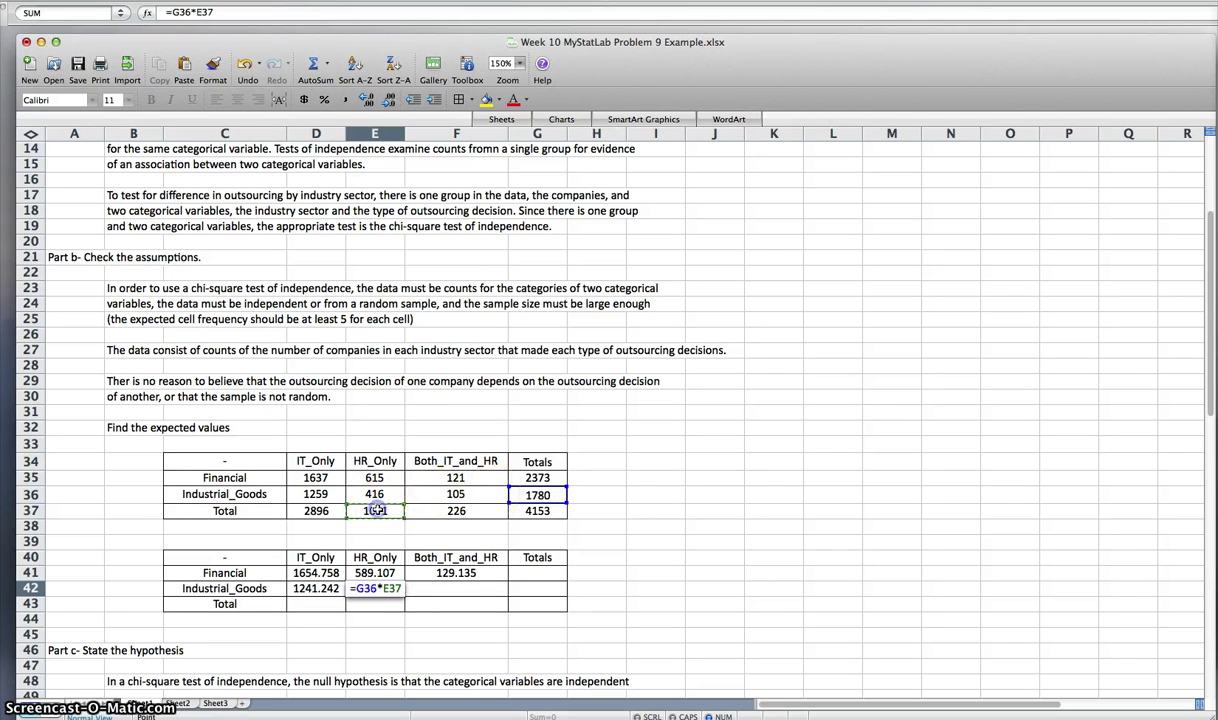
pyautogui.write('/')
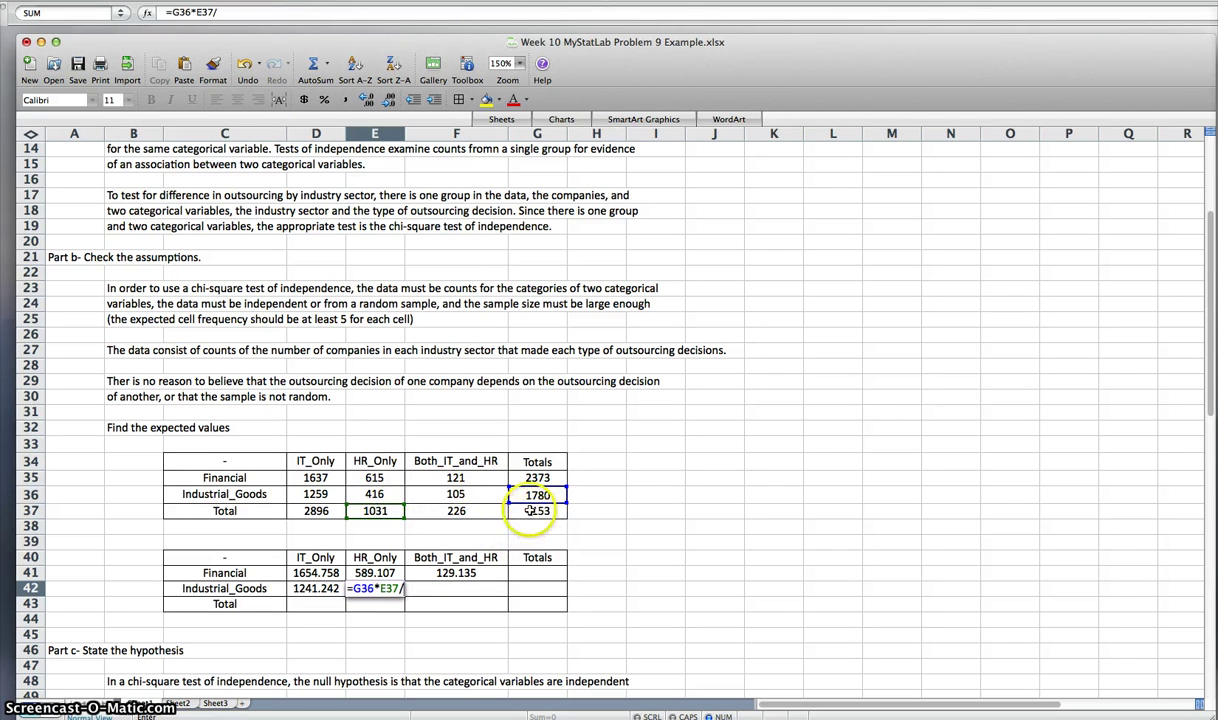
pyautogui.click(531, 511)
pyautogui.press('Return')
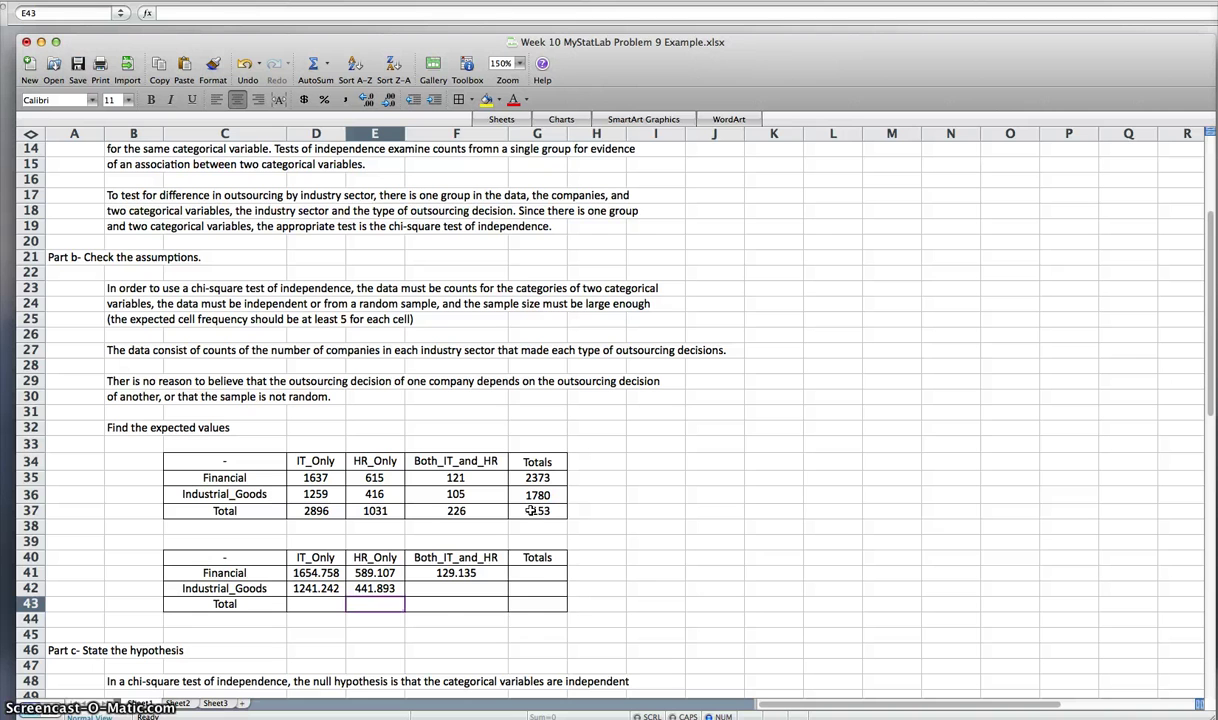
# - Calculate the expected Industrial_Goods Both_IT_and_HR count in F42 with the formula =G36*F37/G37
pyautogui.click(473, 589)
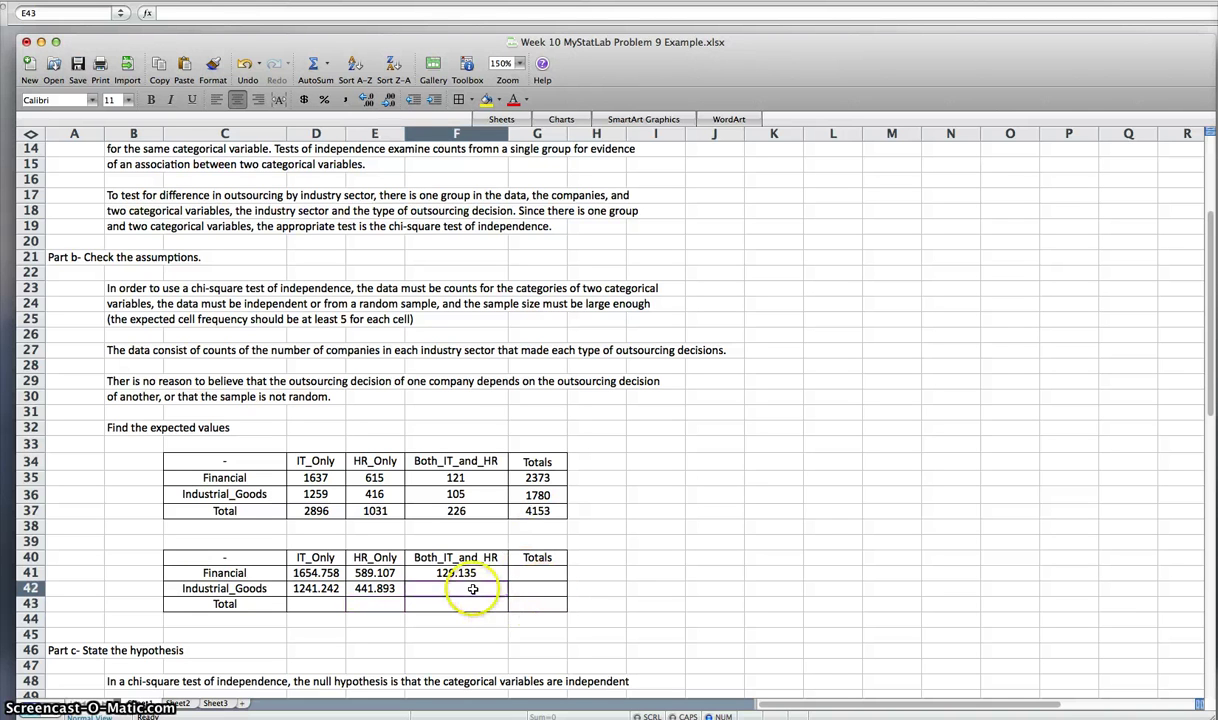
pyautogui.write('=')
pyautogui.click(527, 497)
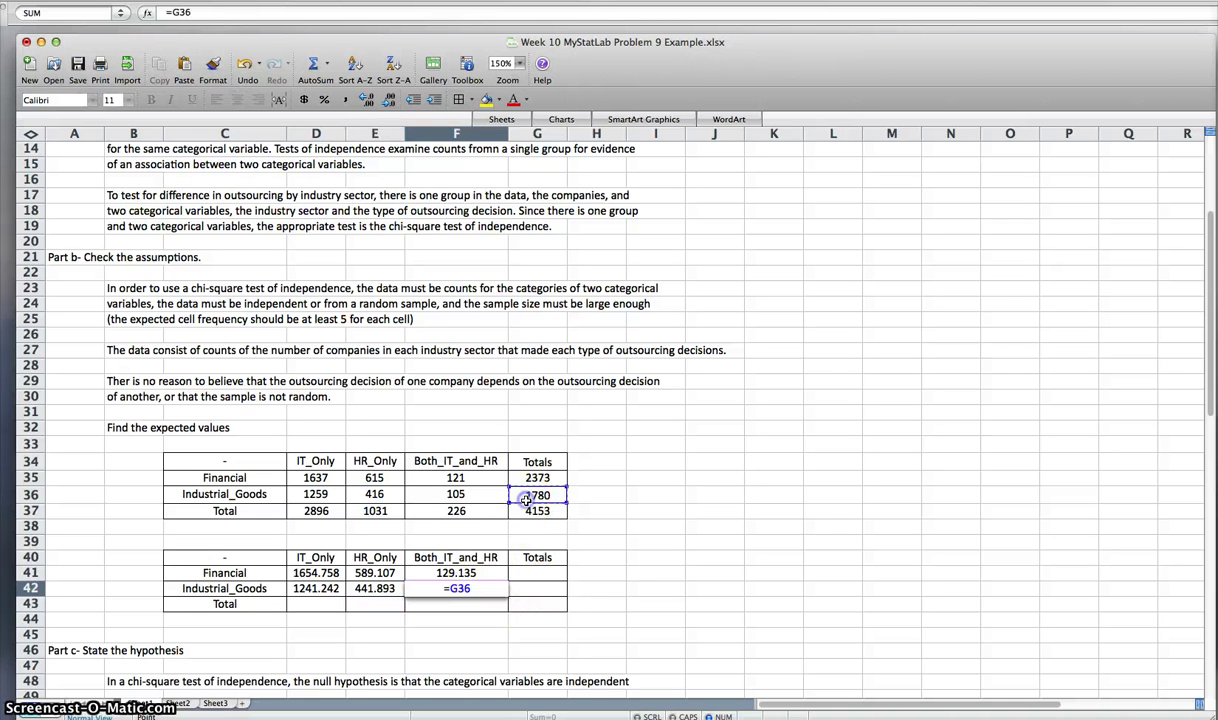
pyautogui.write('*')
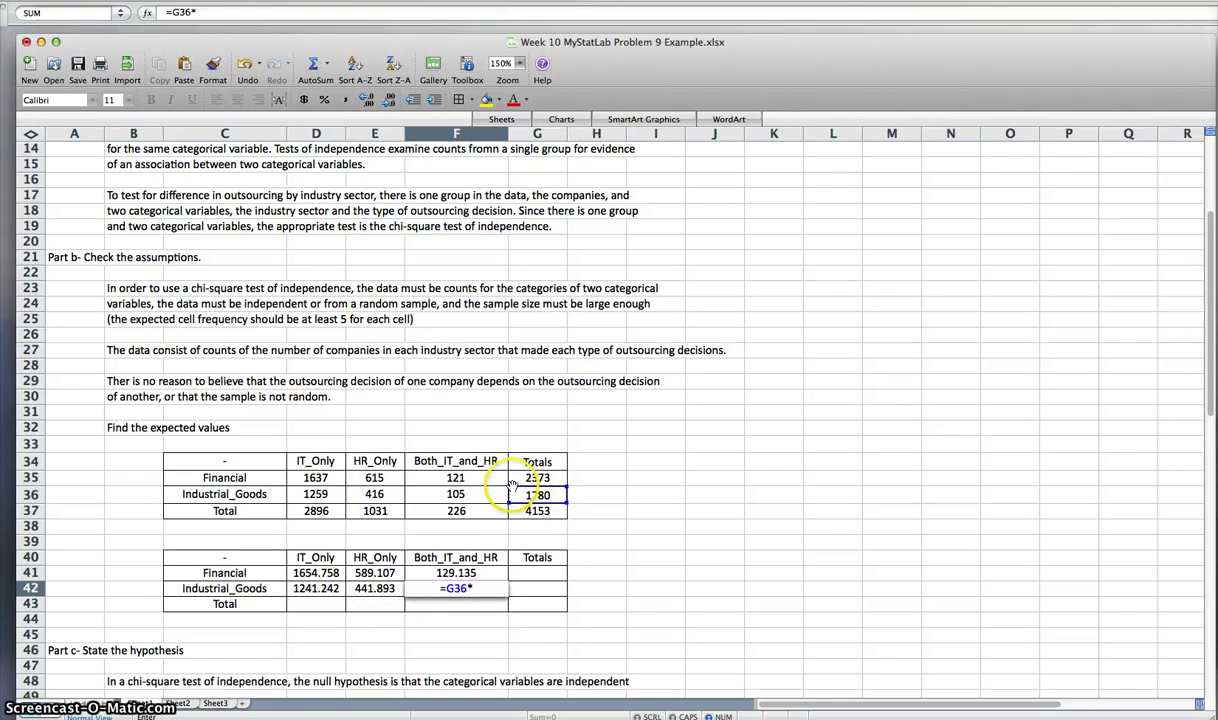
pyautogui.click(461, 511)
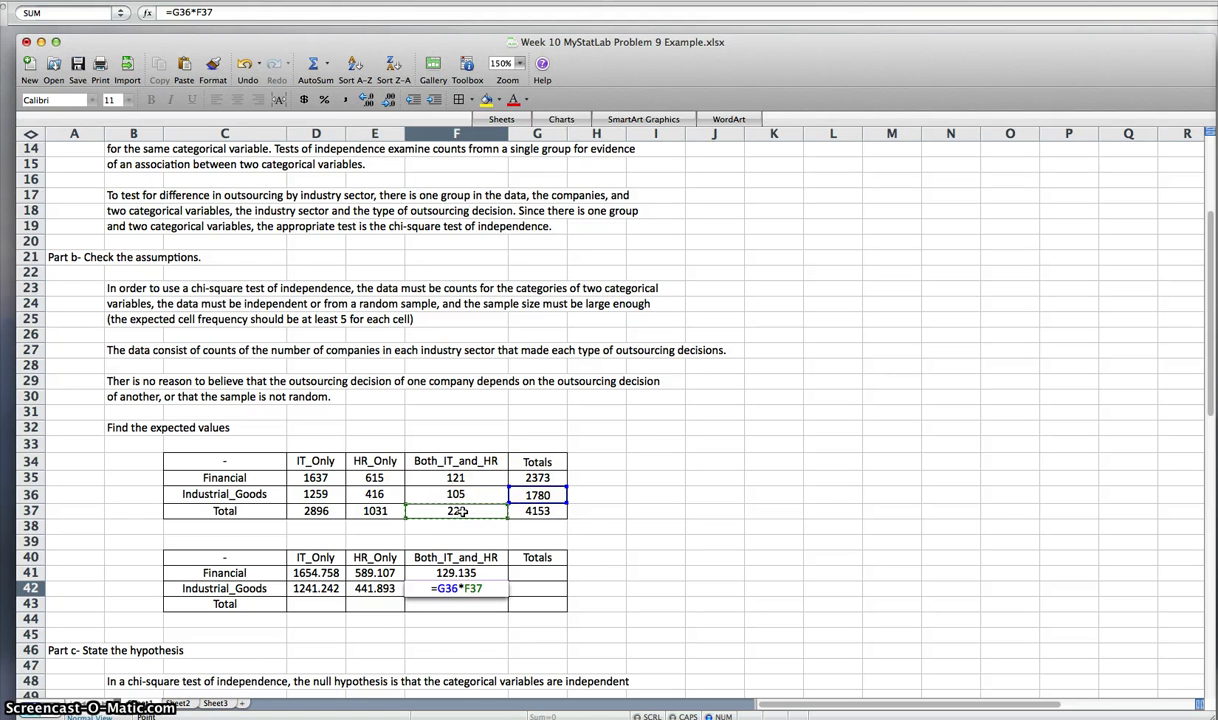
pyautogui.write('/')
pyautogui.click(528, 512)
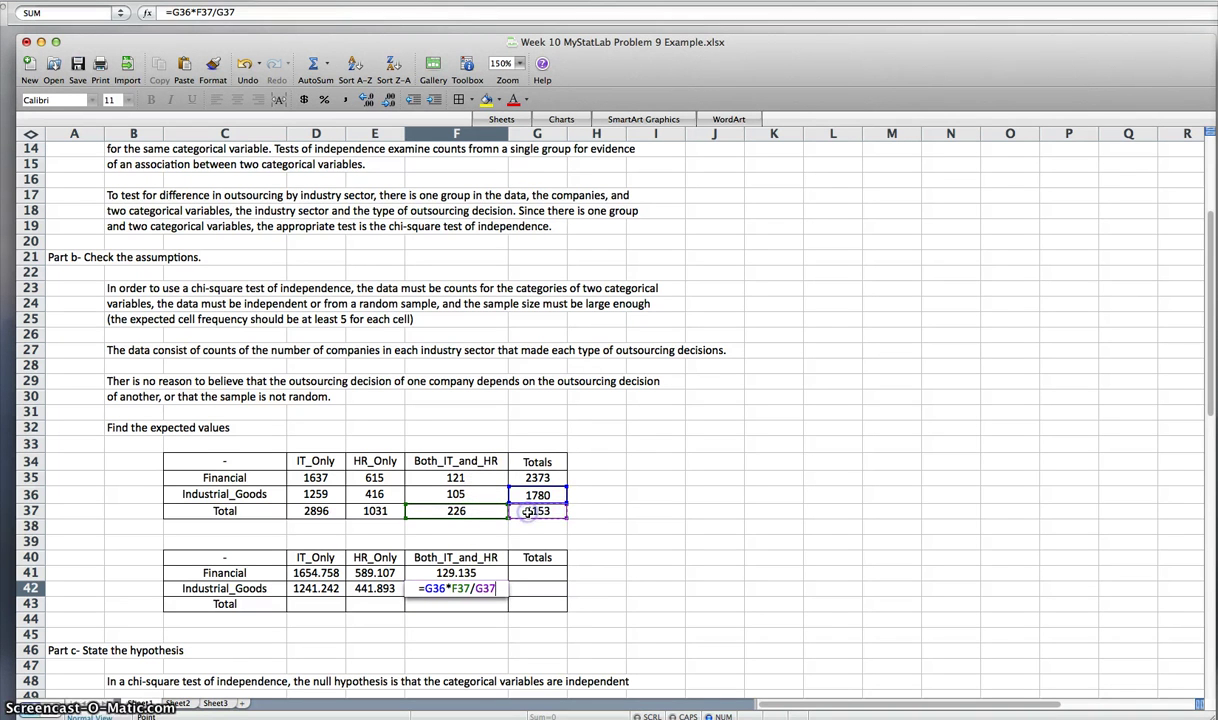
pyautogui.press('Return')
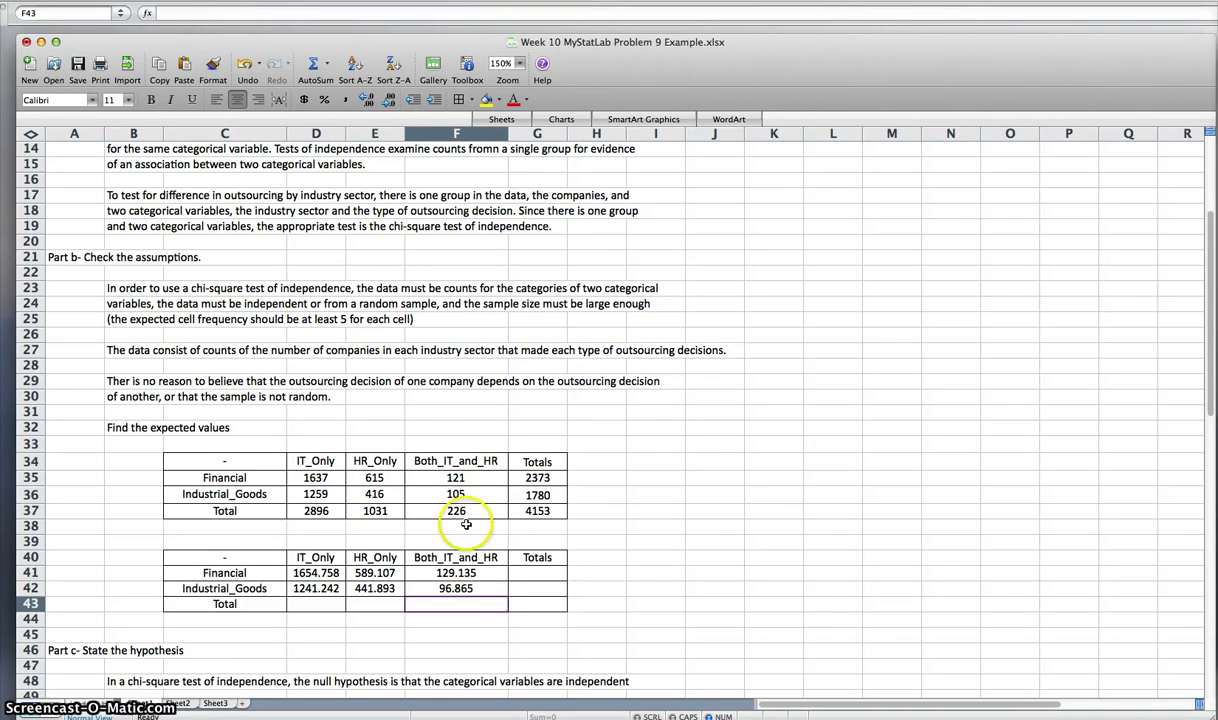
# - Sum the Financial and Industrial_Goods rows of the expected values table into G41 and G42
pyautogui.click(322, 574)
pyautogui.moveTo(322, 574); pyautogui.dragTo(536, 574)
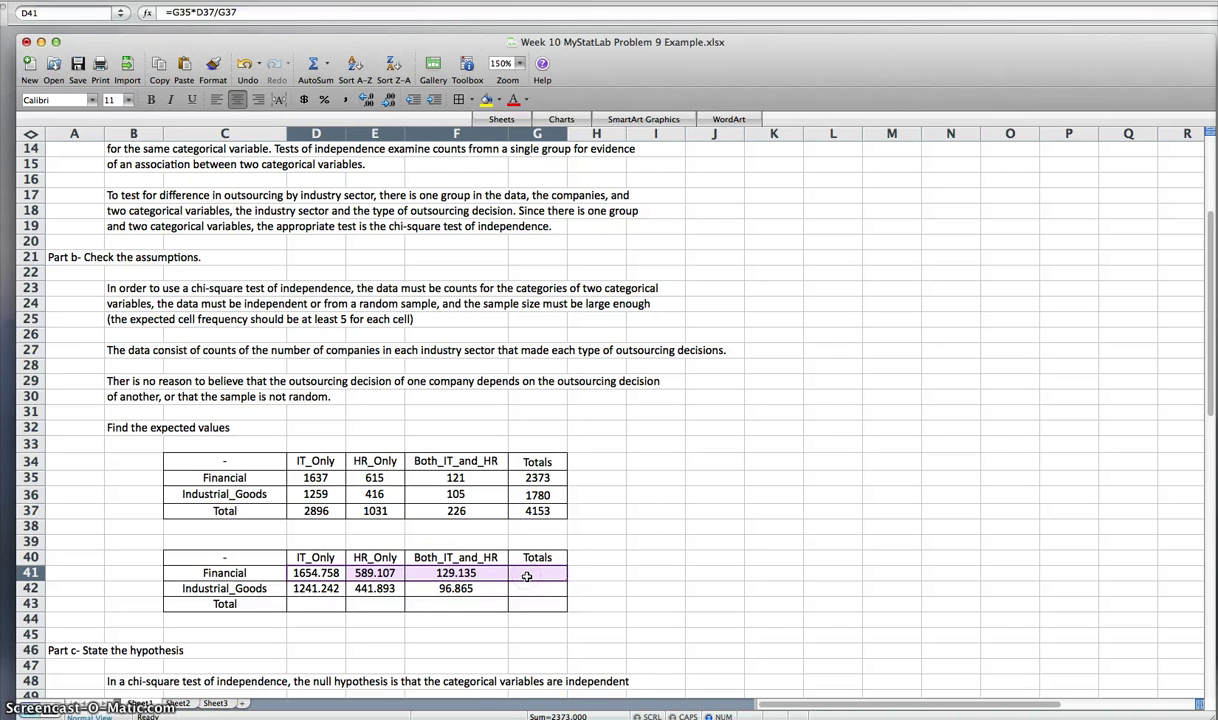
pyautogui.click(316, 64)
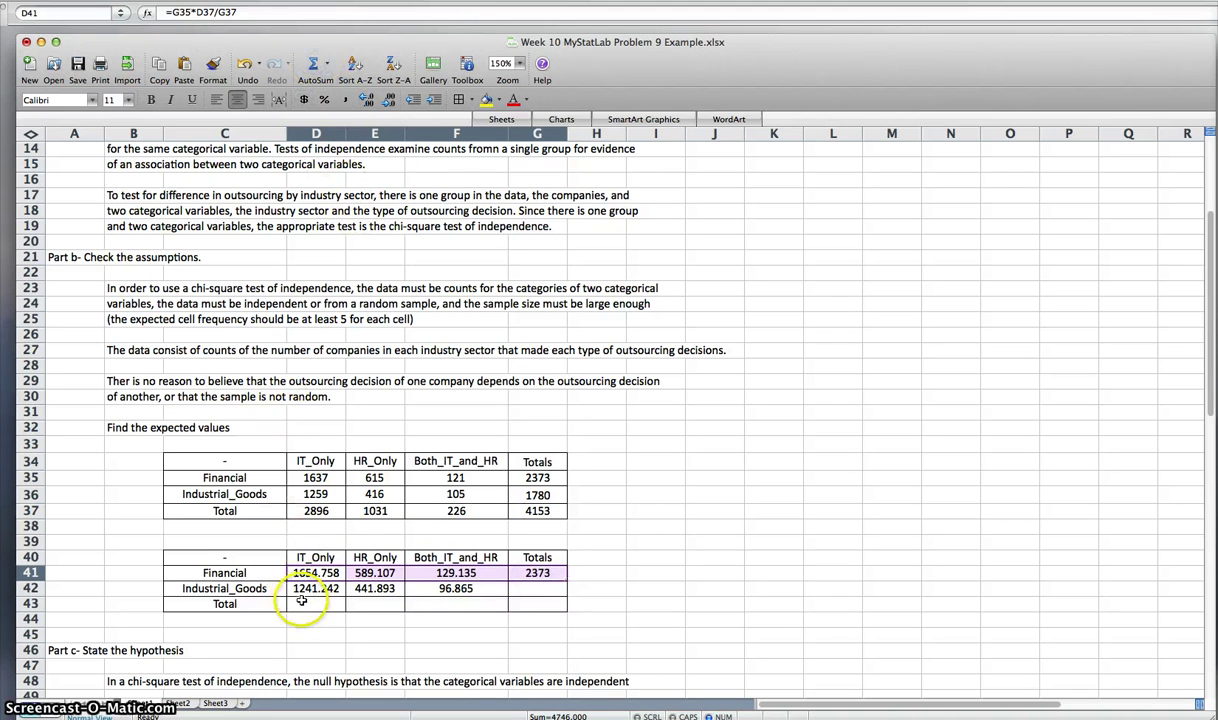
pyautogui.click(330, 589)
pyautogui.moveTo(333, 589); pyautogui.dragTo(537, 589)
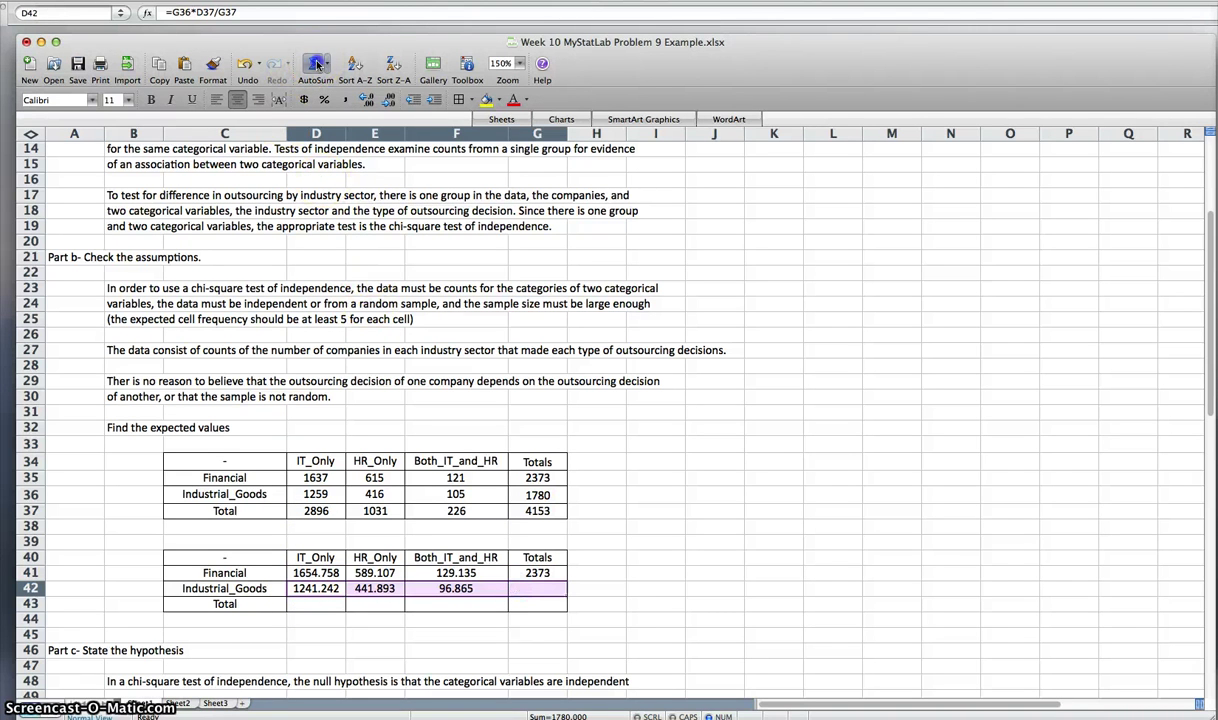
pyautogui.click(316, 64)
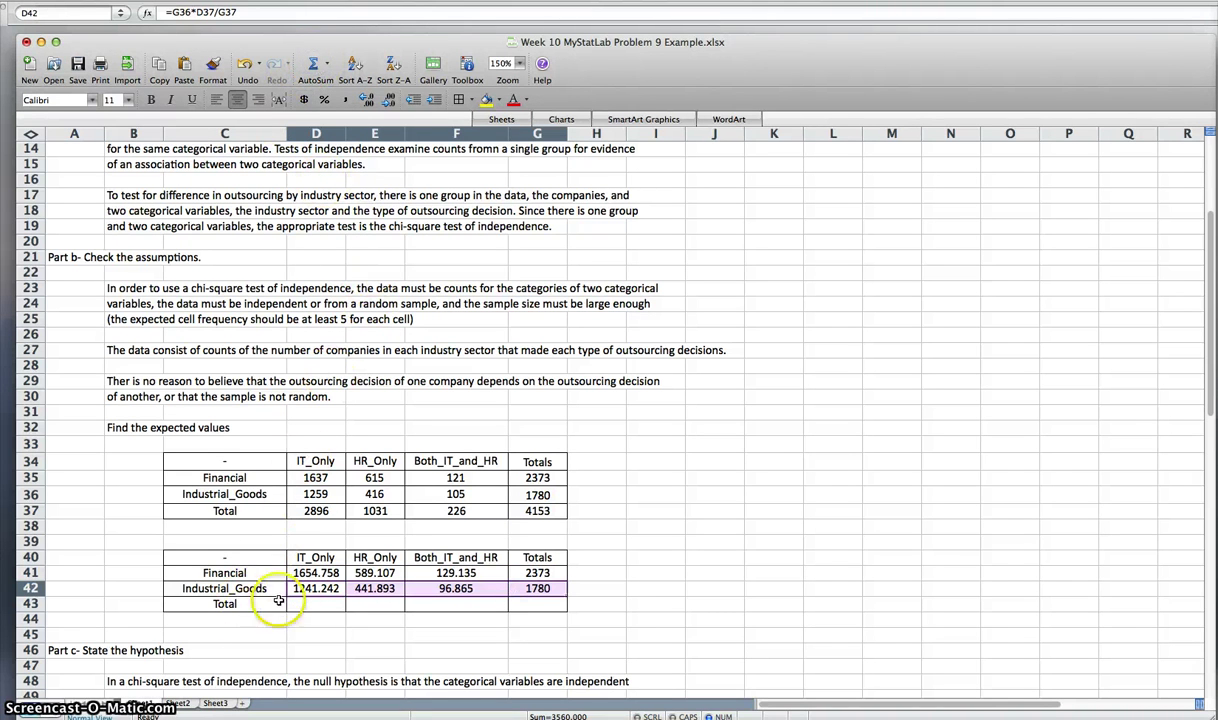
# - Sum the IT_Only, HR_Only and Both_IT_and_HR columns of the expected values table into D43, E43 and F43
pyautogui.moveTo(312, 573); pyautogui.dragTo(316, 604)
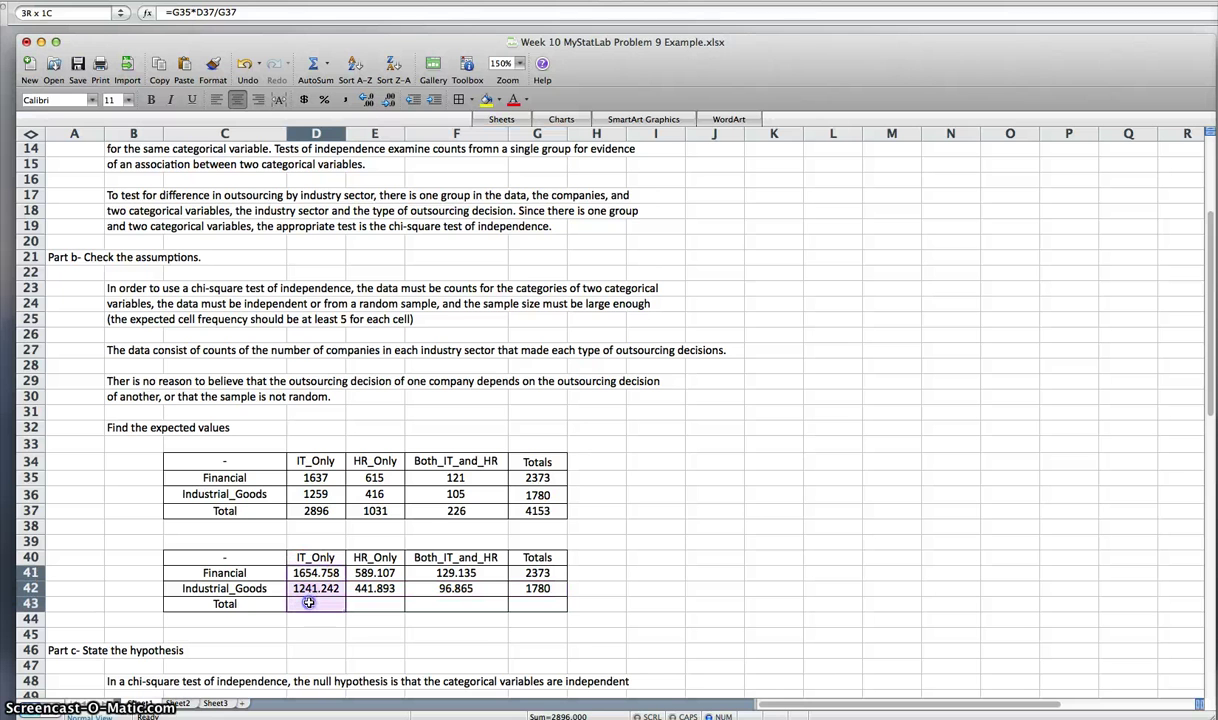
pyautogui.click(316, 64)
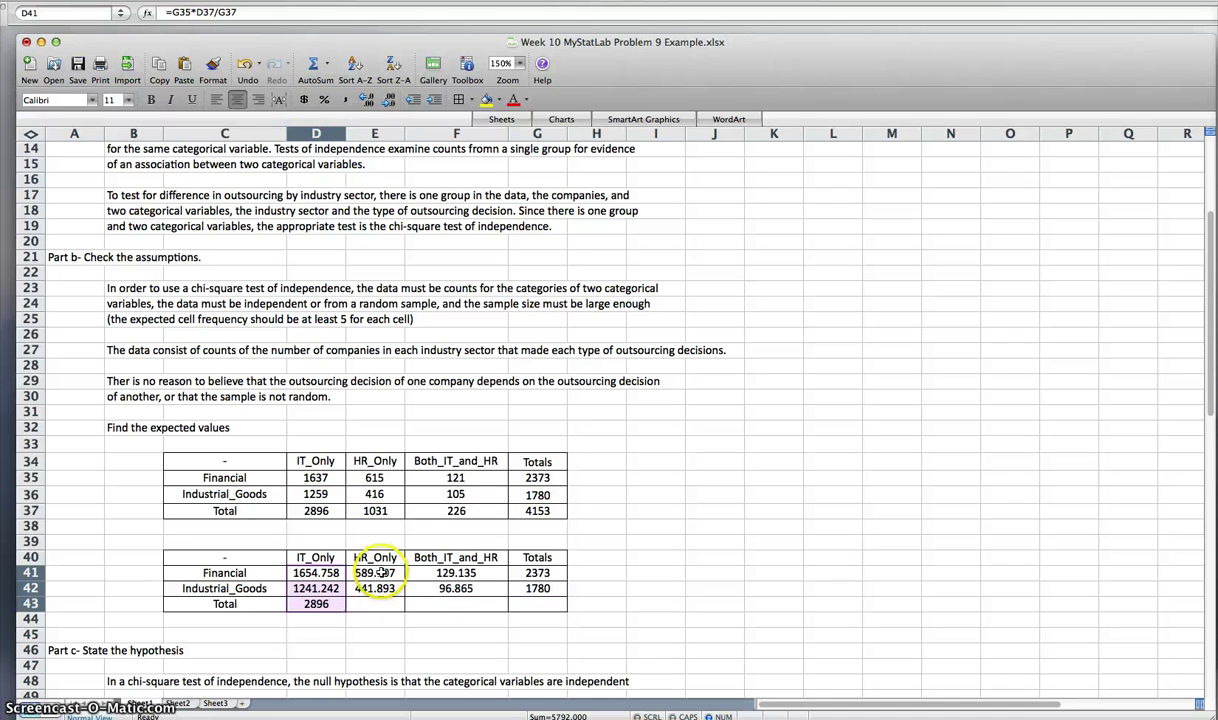
pyautogui.moveTo(376, 575); pyautogui.dragTo(381, 604)
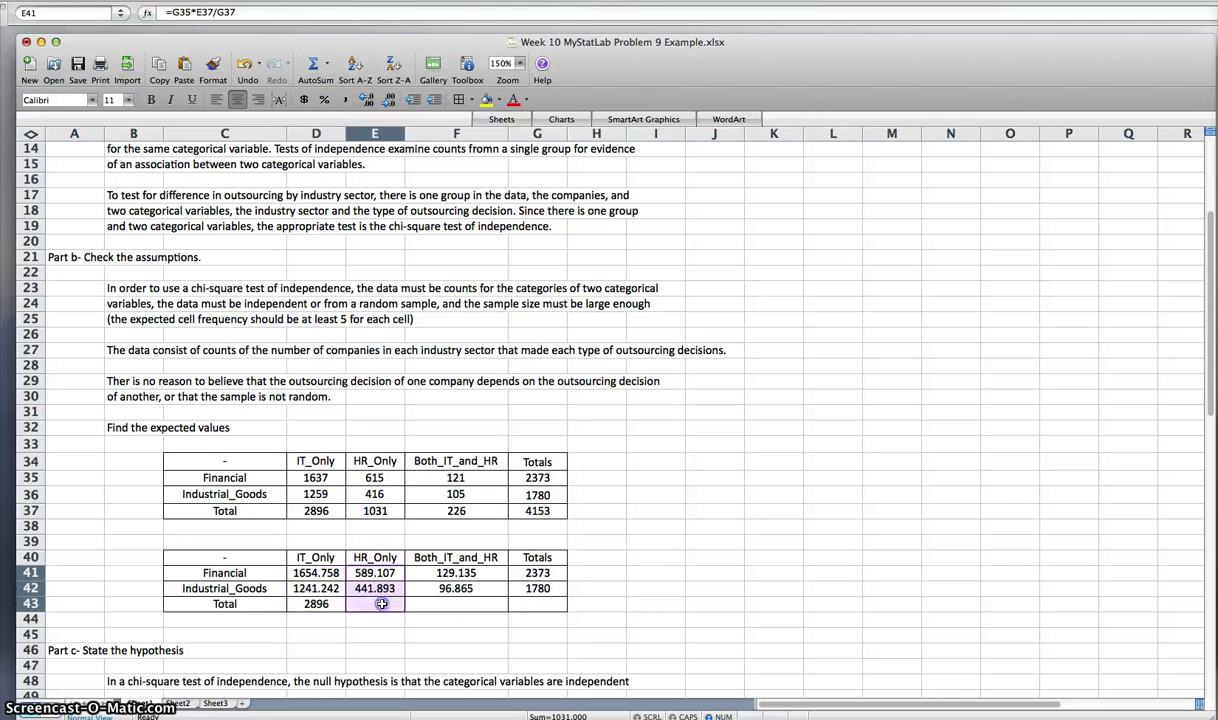
pyautogui.click(316, 64)
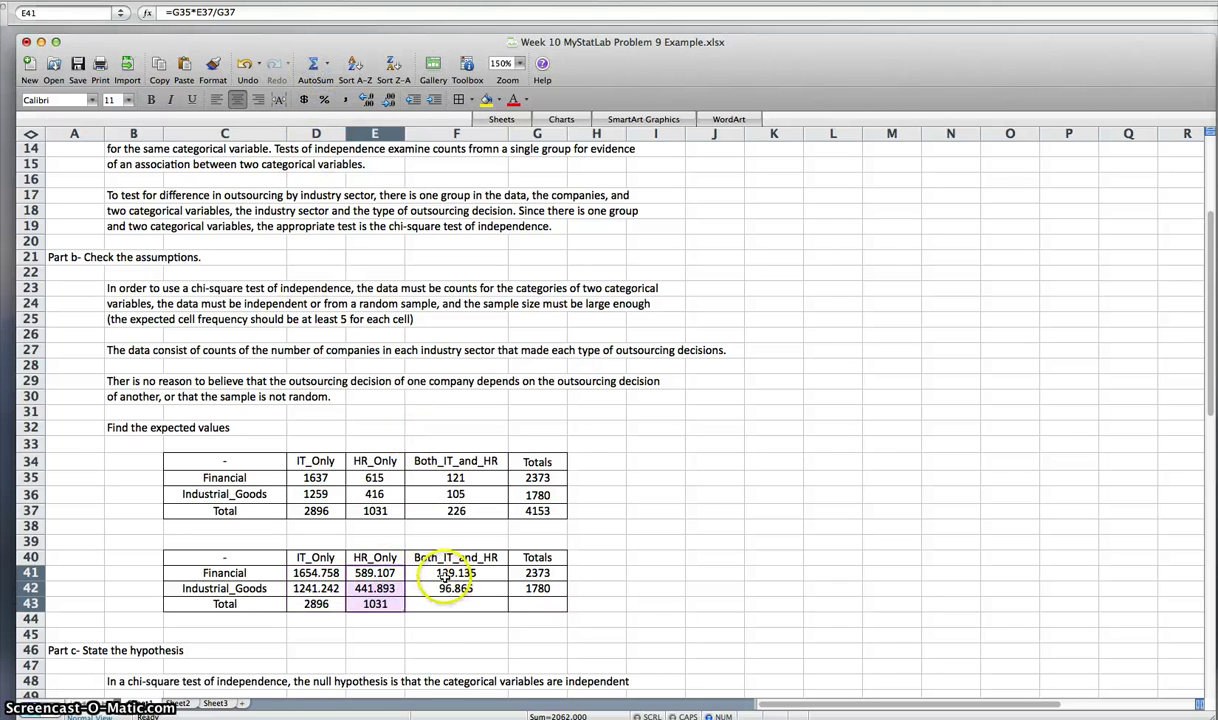
pyautogui.moveTo(452, 573); pyautogui.dragTo(445, 597)
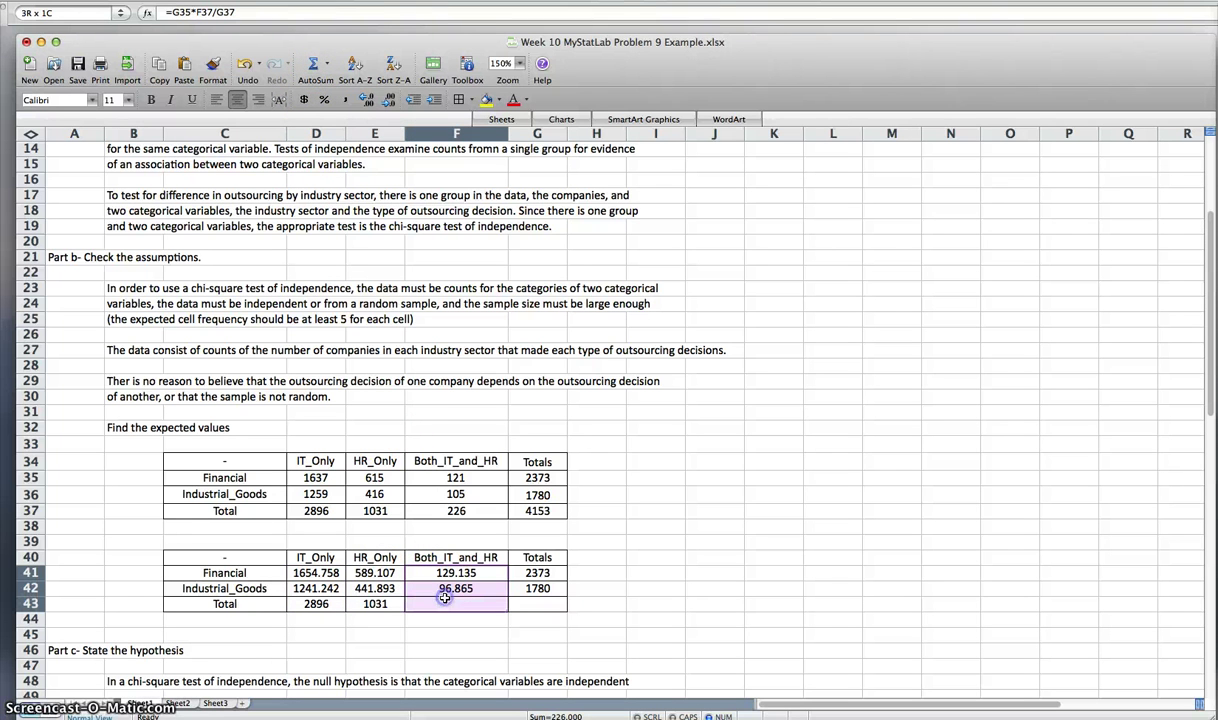
pyautogui.click(314, 65)
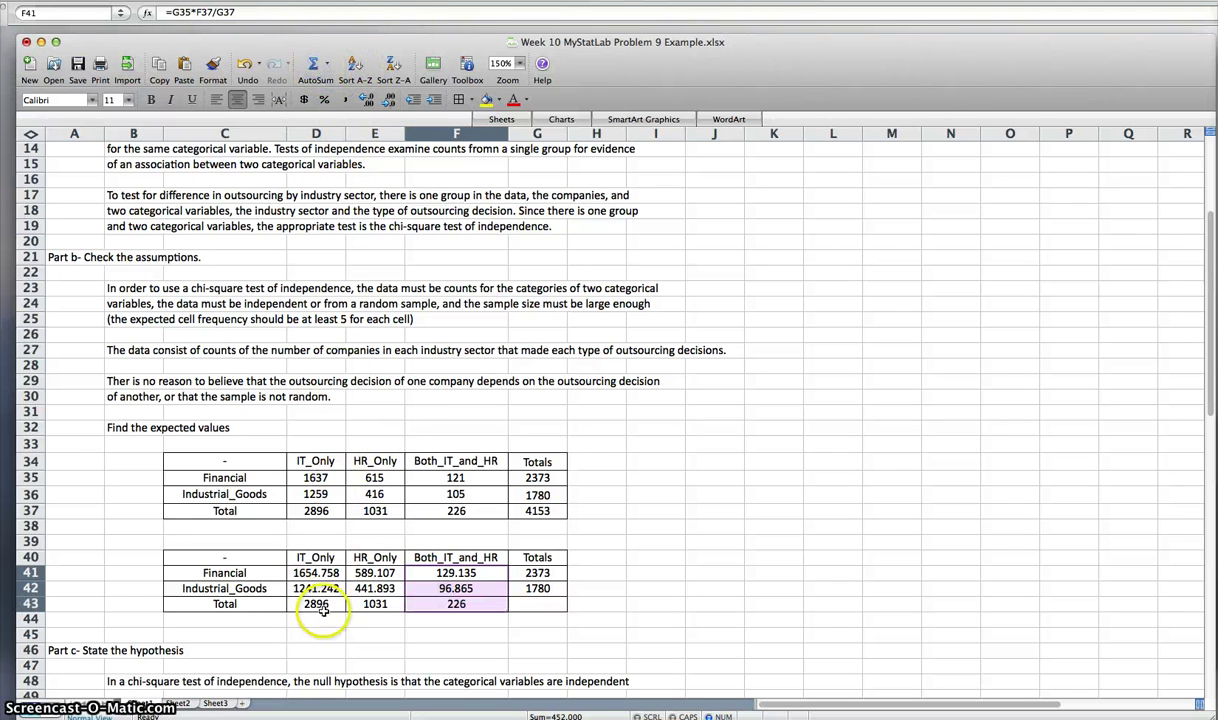
# - Sum the Total row of the expected values table into the grand total cell G43
pyautogui.moveTo(300, 604); pyautogui.dragTo(537, 604)
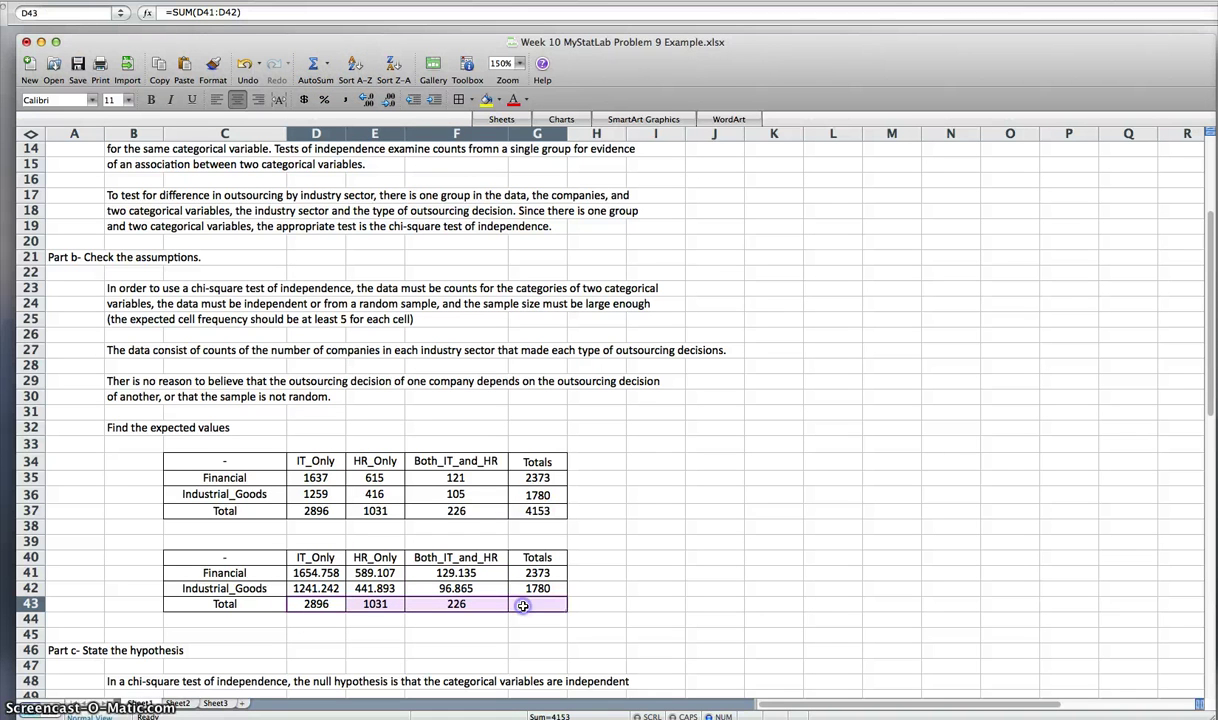
pyautogui.click(314, 63)
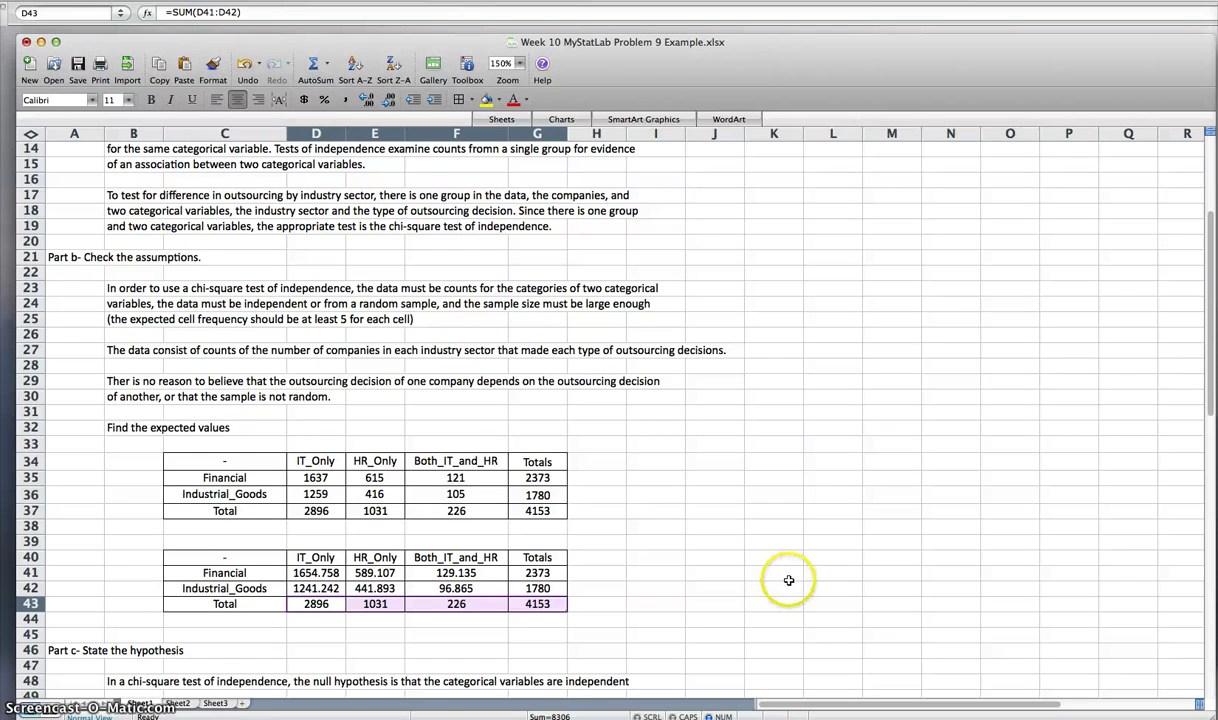
# - Calculate the Financial IT_Only chi-square contribution in D57 with the formula =(D35-D41)^2/D41
pyautogui.scroll(-3, 788, 580)
pyautogui.scroll(-4, 788, 580)
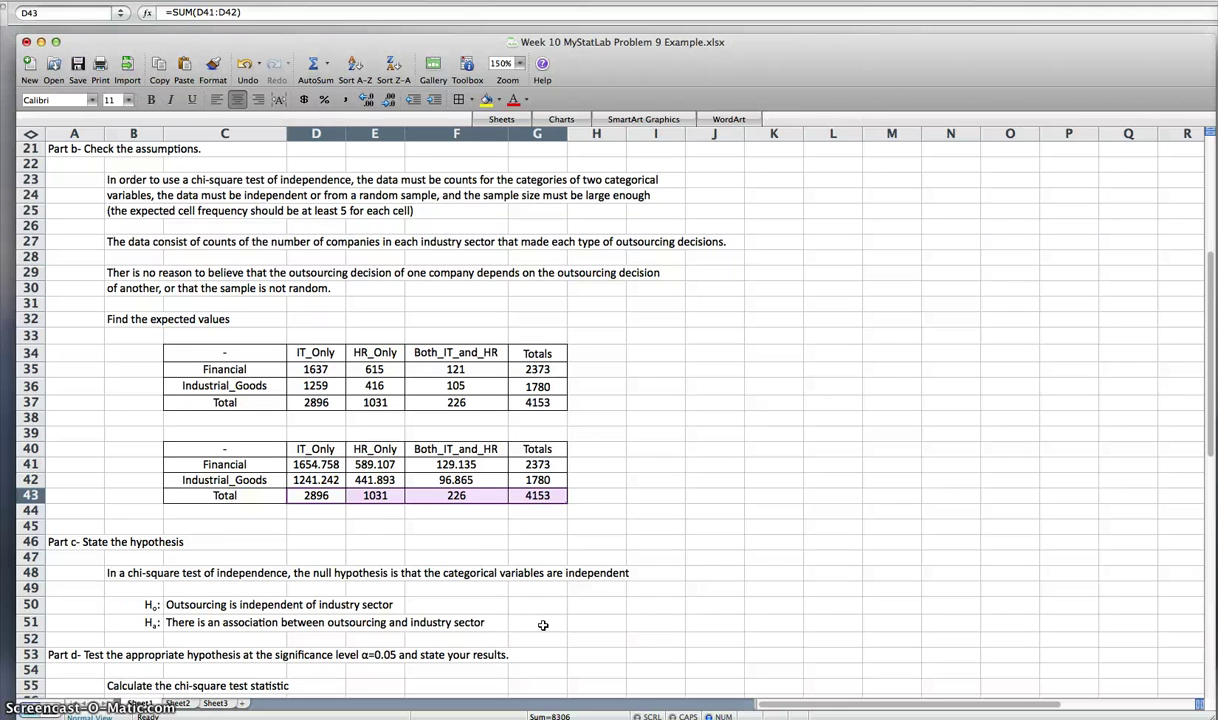
pyautogui.scroll(-3, 543, 625)
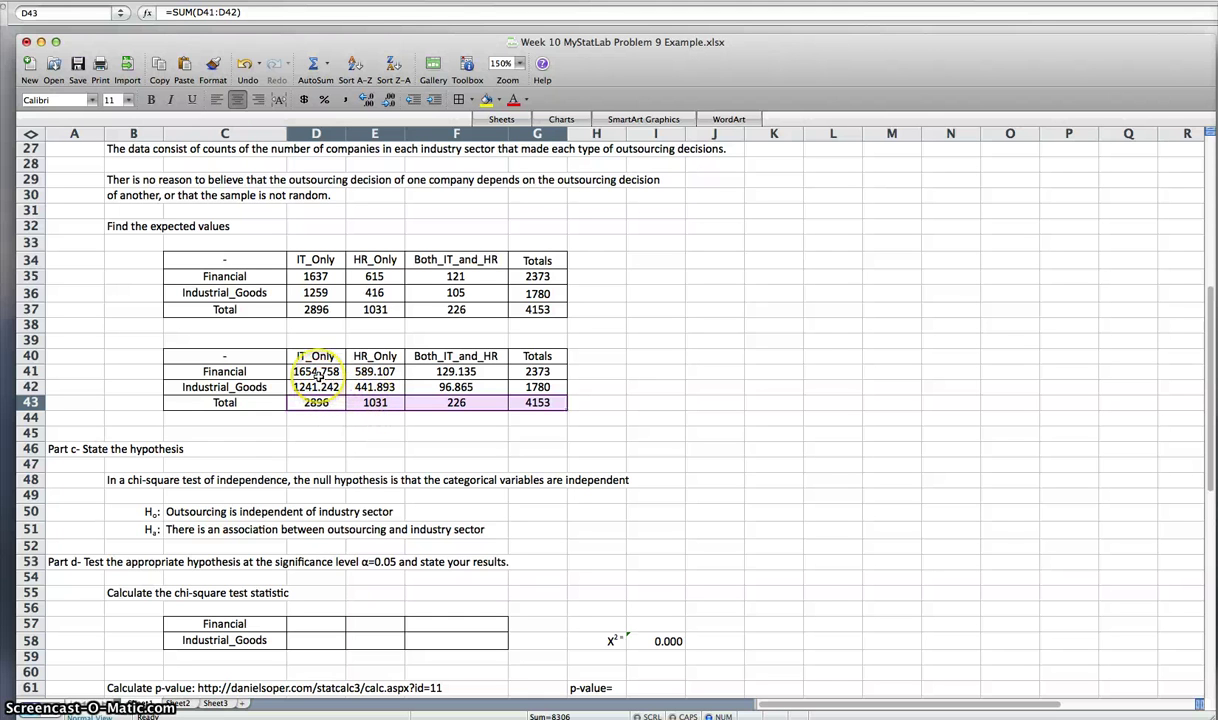
pyautogui.click(316, 625)
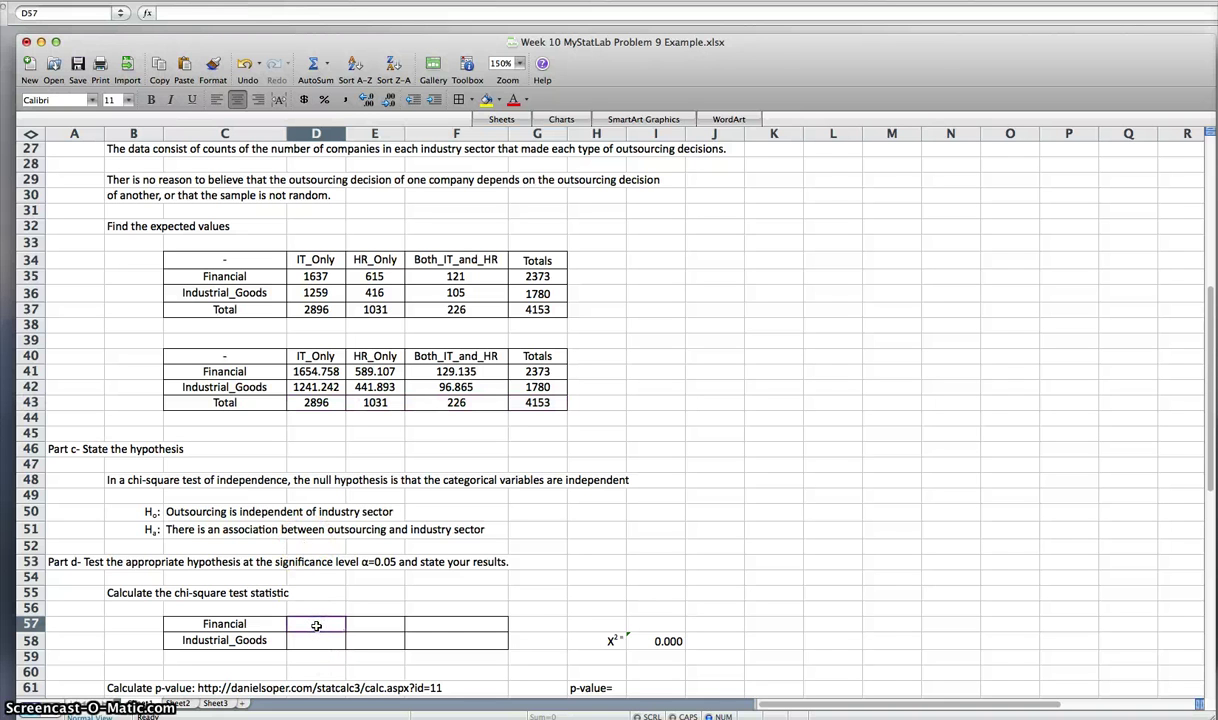
pyautogui.write('=(')
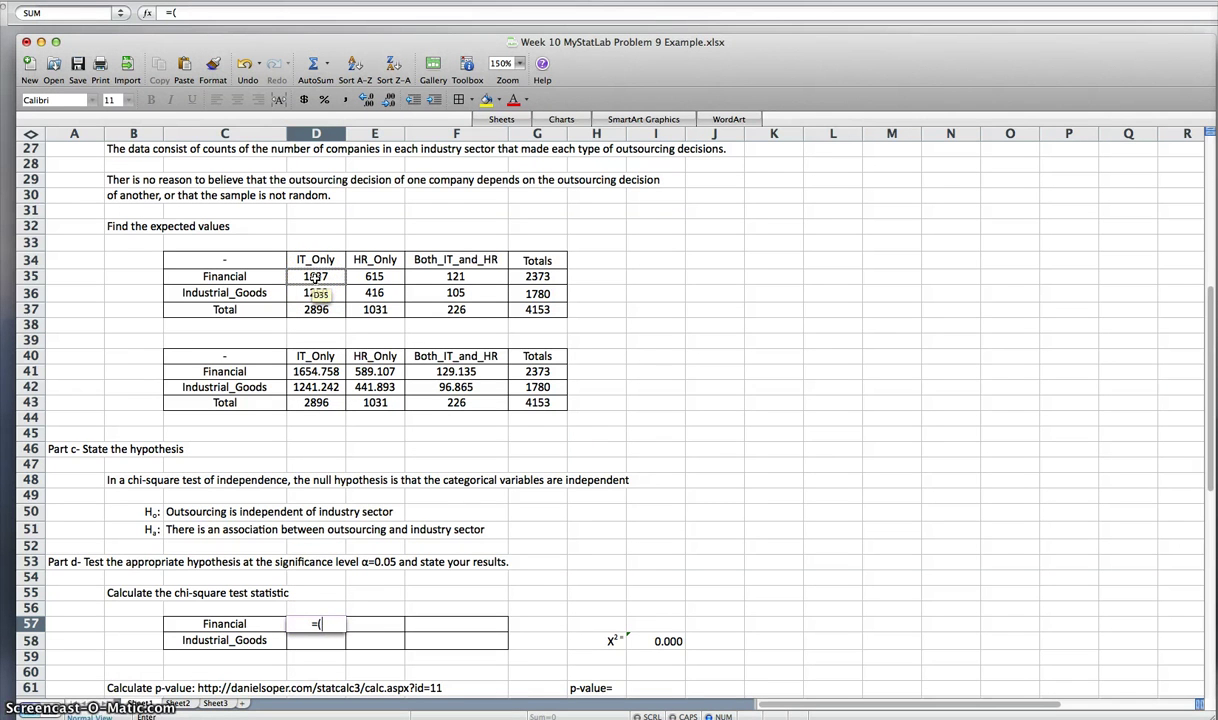
pyautogui.click(314, 277)
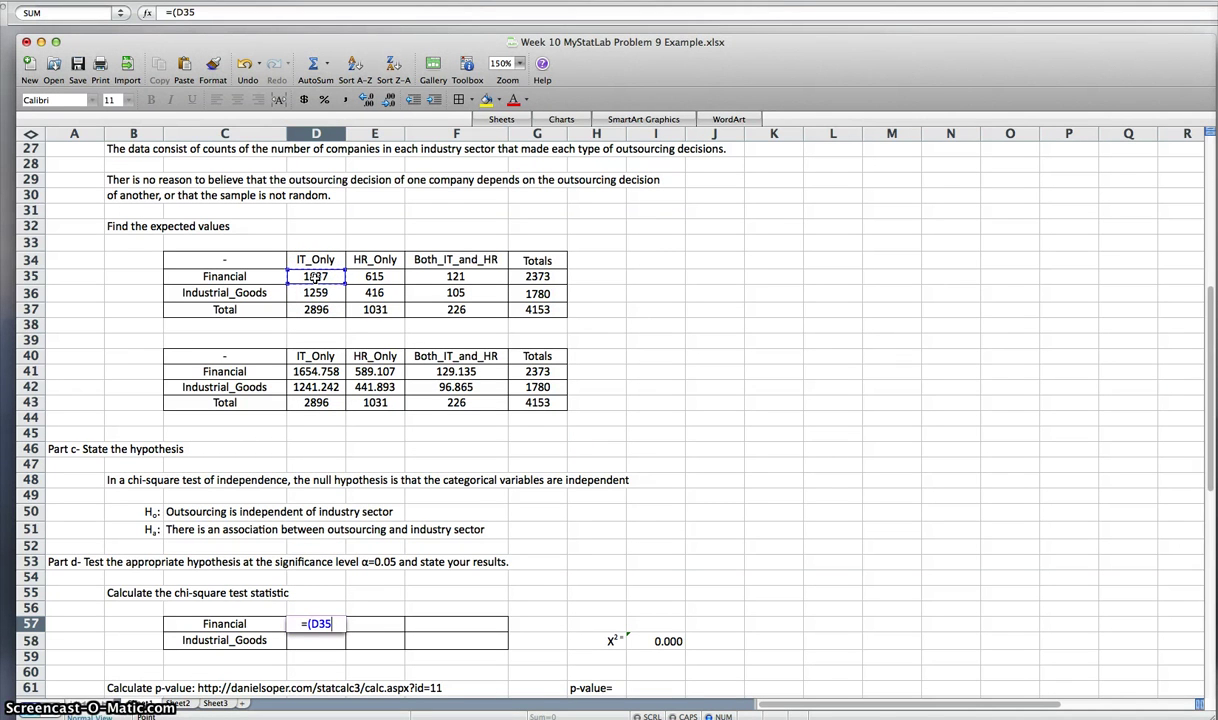
pyautogui.write('-')
pyautogui.click(310, 372)
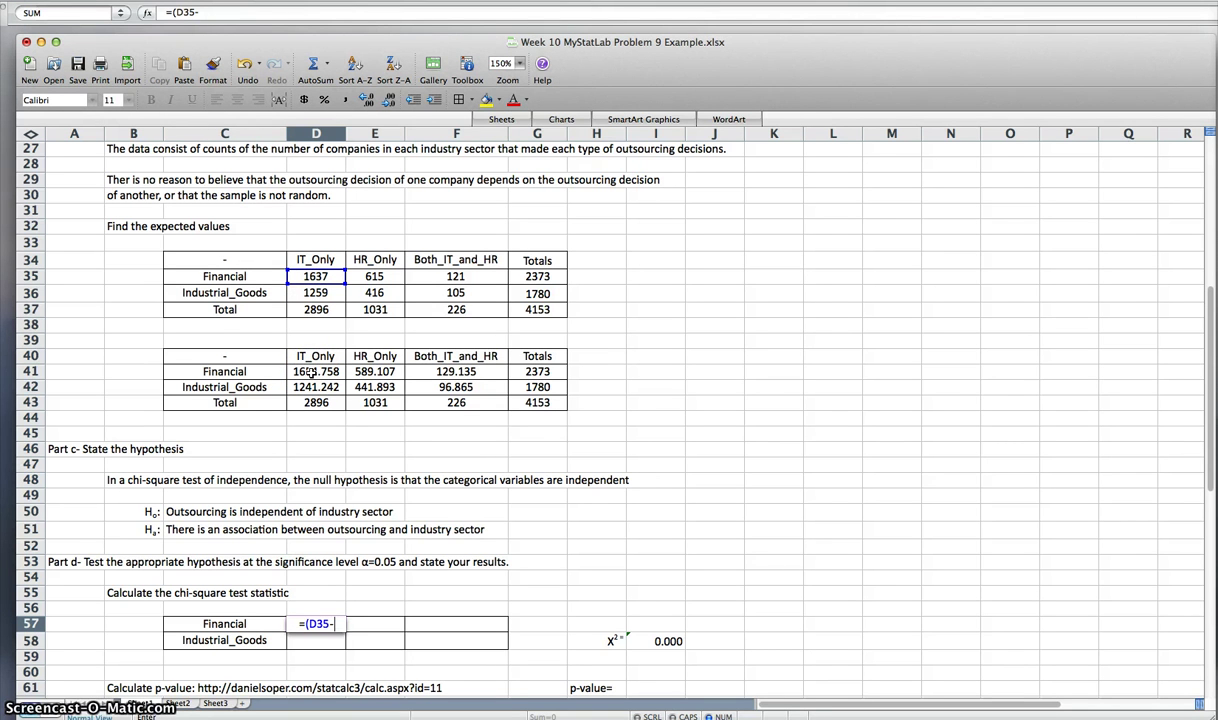
pyautogui.click(310, 372)
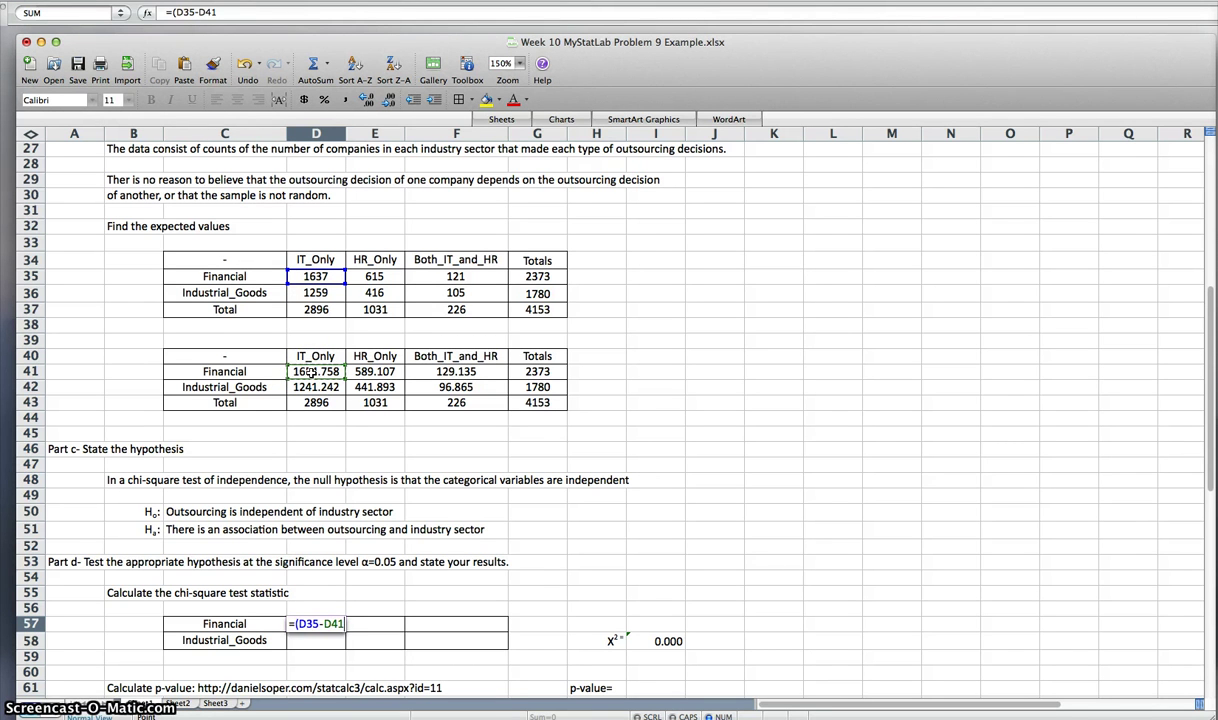
pyautogui.write(')')
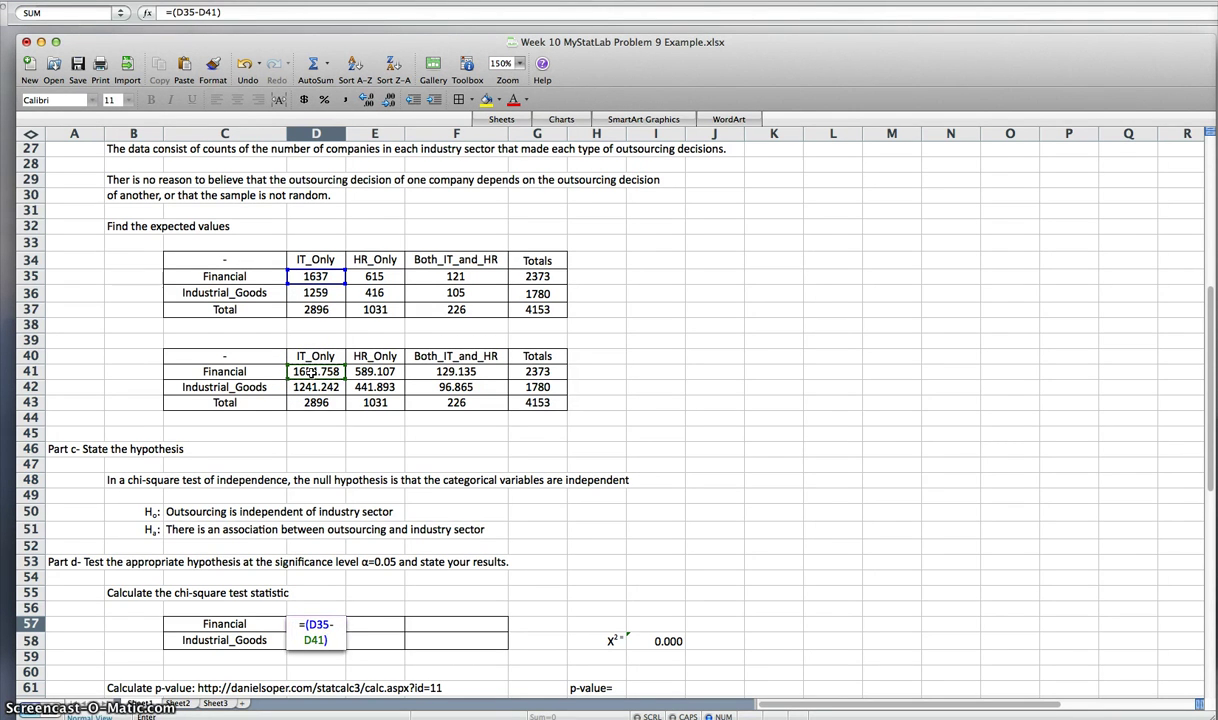
pyautogui.write('^')
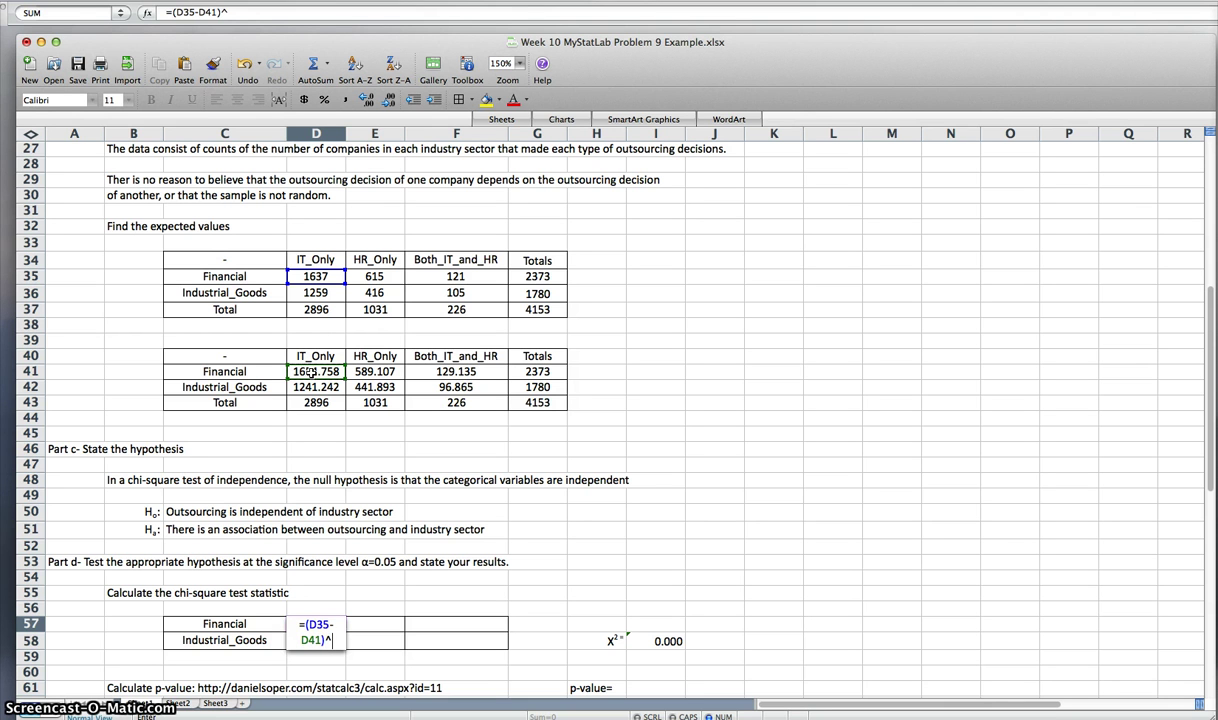
pyautogui.write('2/')
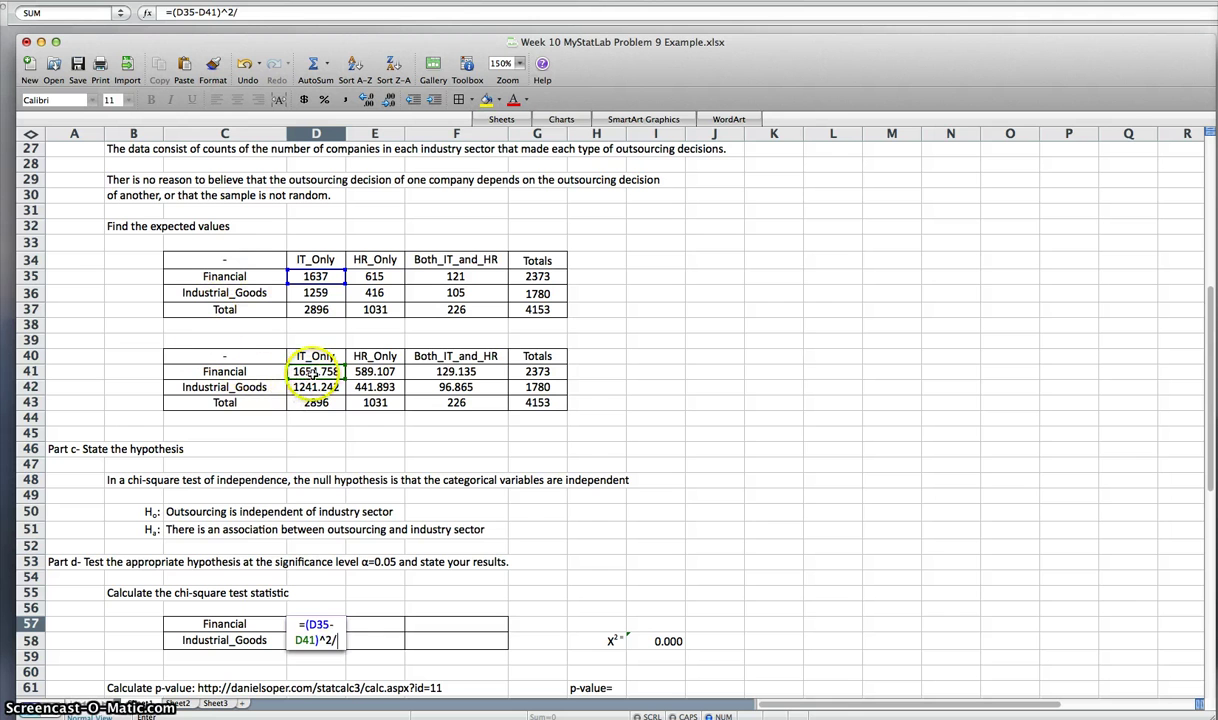
pyautogui.click(313, 372)
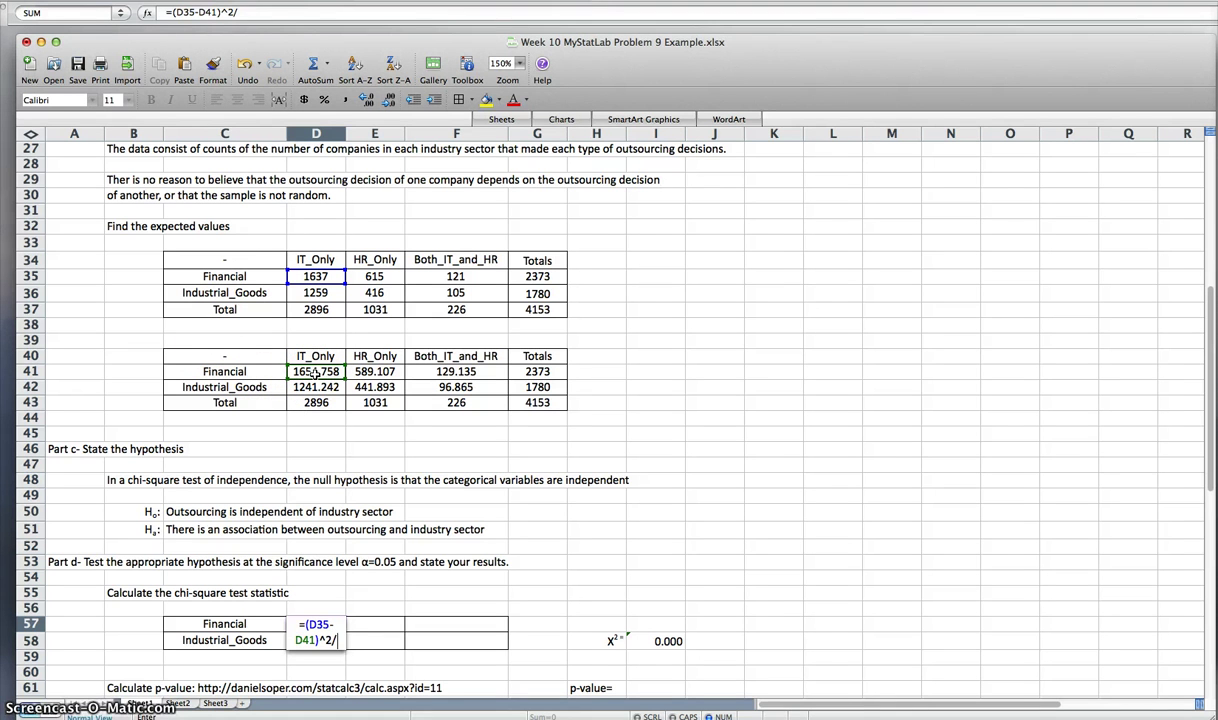
pyautogui.click(313, 372)
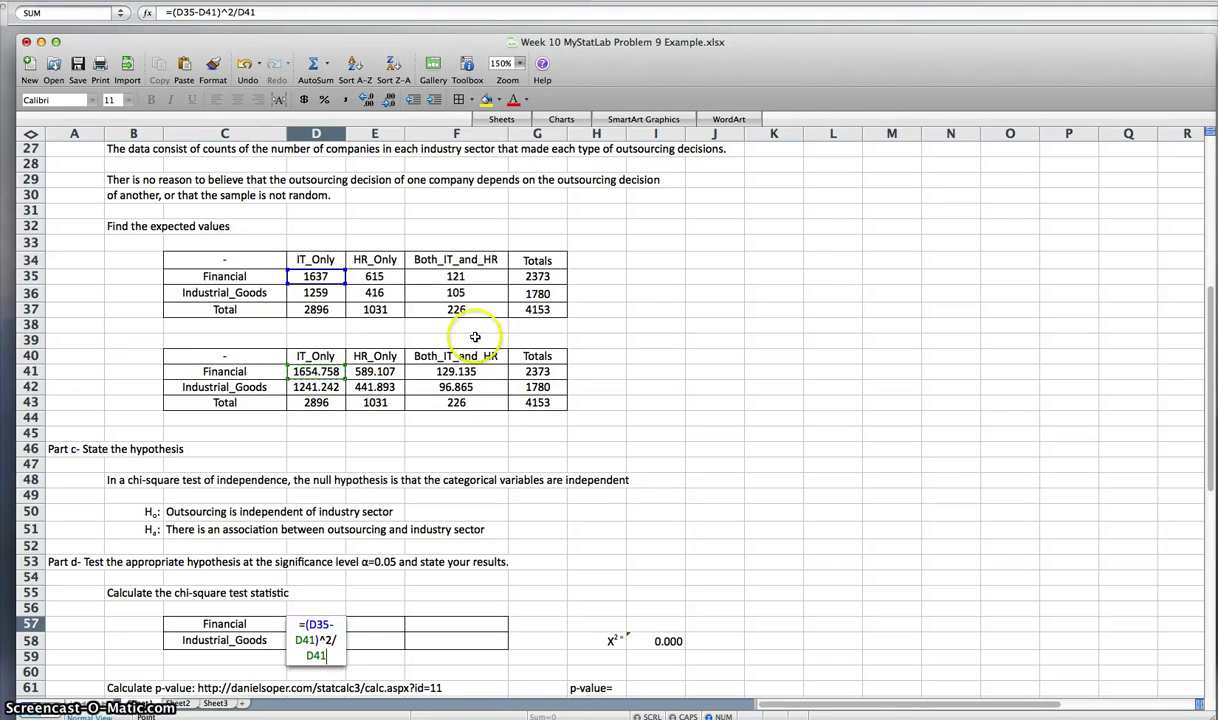
pyautogui.press('Return')
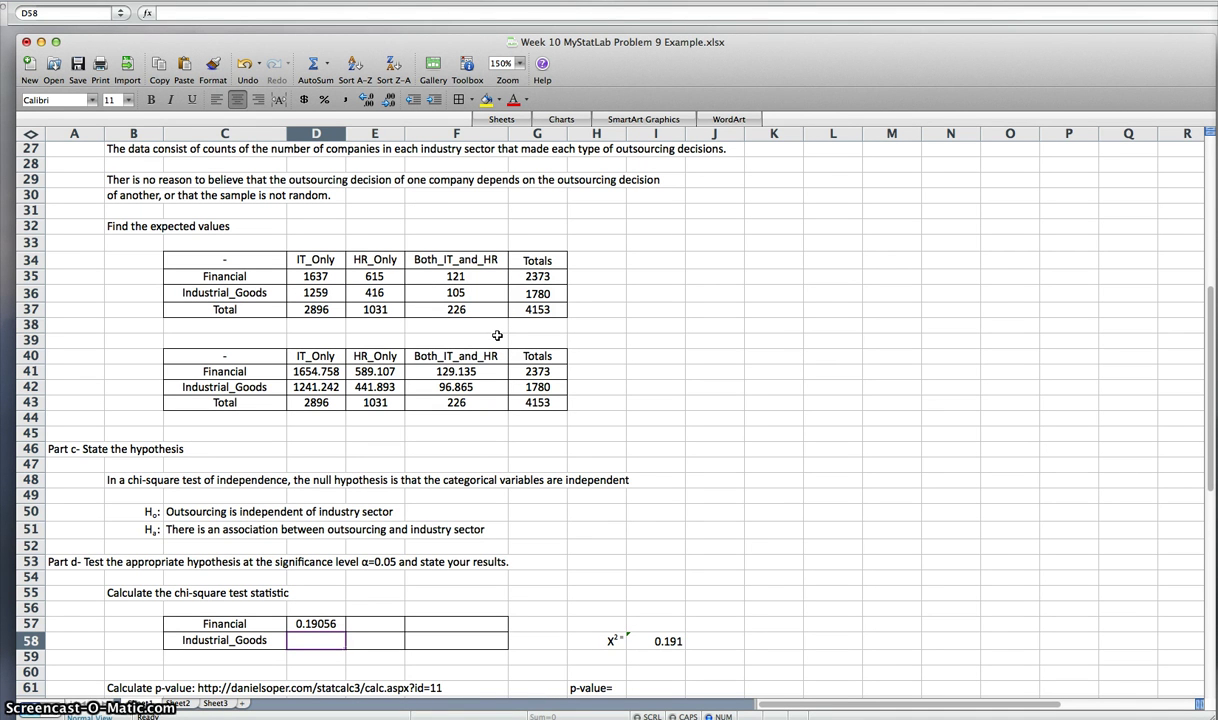
# - Copy the D57 chi-square contribution formula into E57:F58 and D58 to complete the table
pyautogui.click(470, 338)
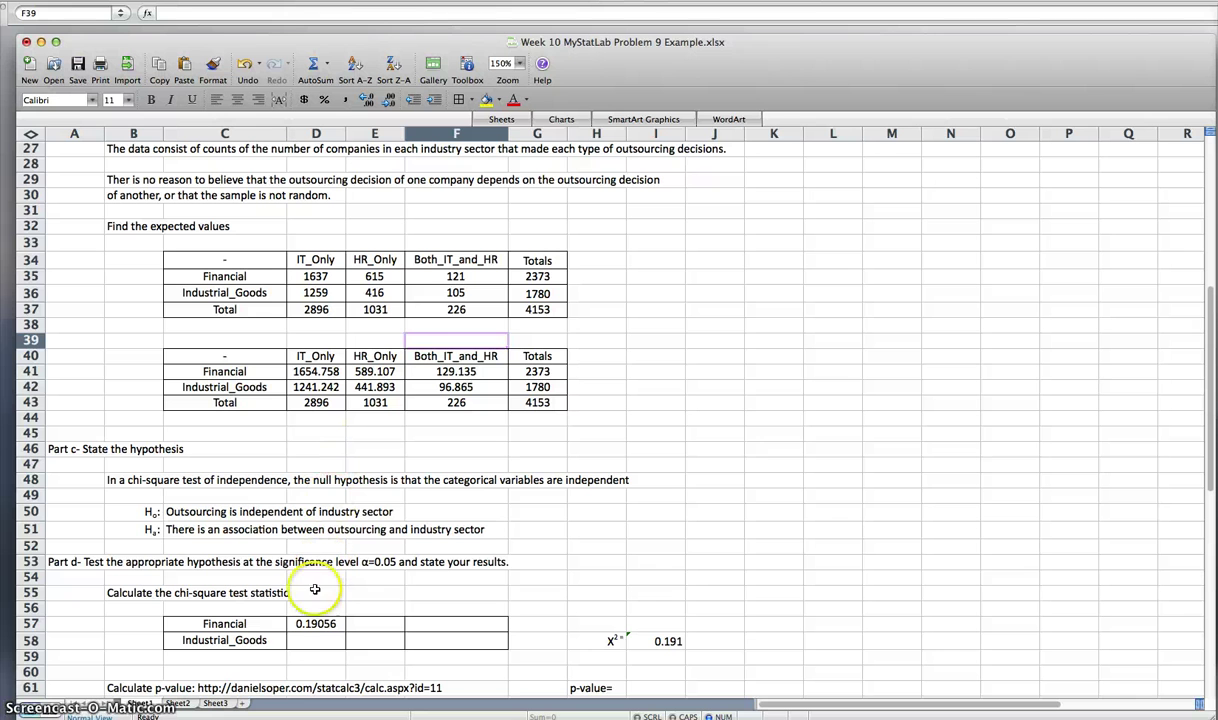
pyautogui.click(311, 623)
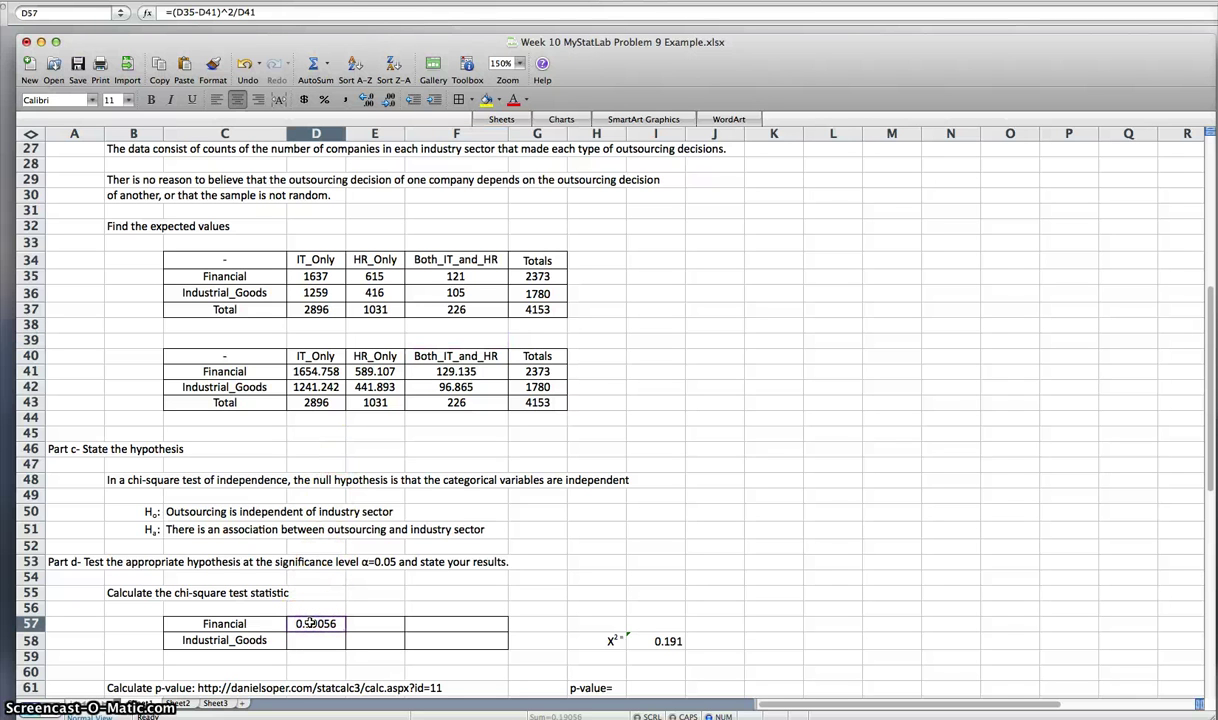
pyautogui.press('super+c')
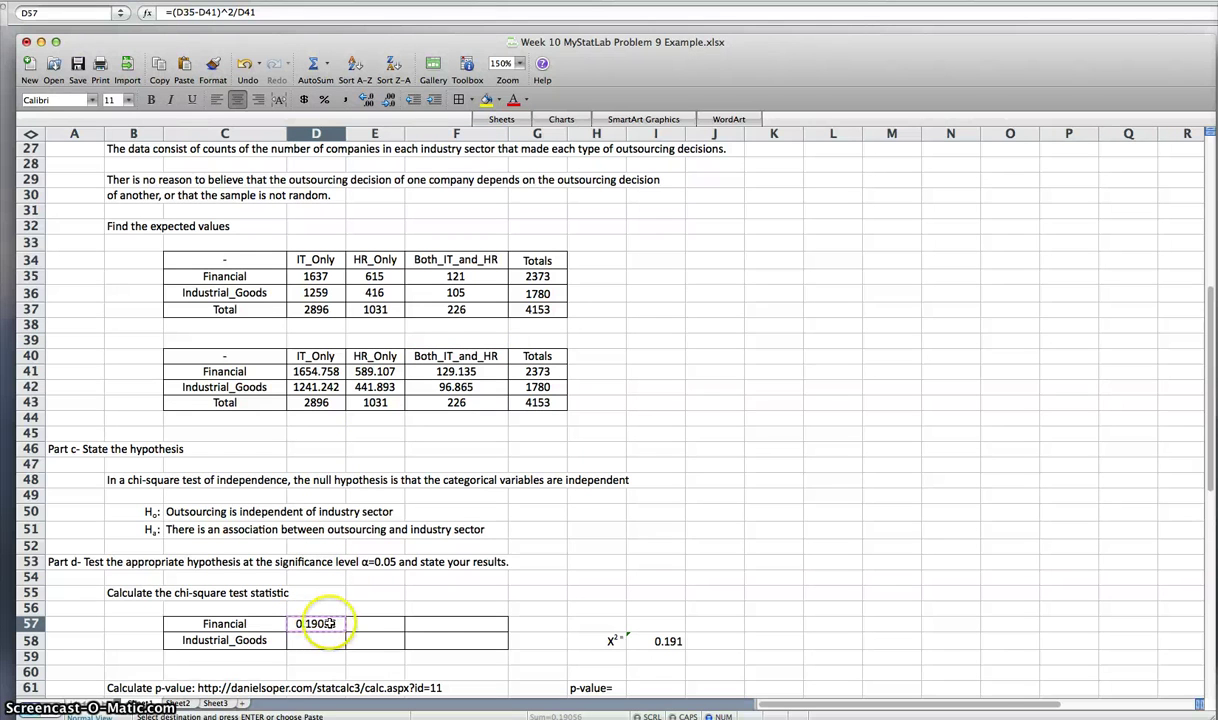
pyautogui.moveTo(371, 623); pyautogui.dragTo(436, 646)
pyautogui.press('super+v')
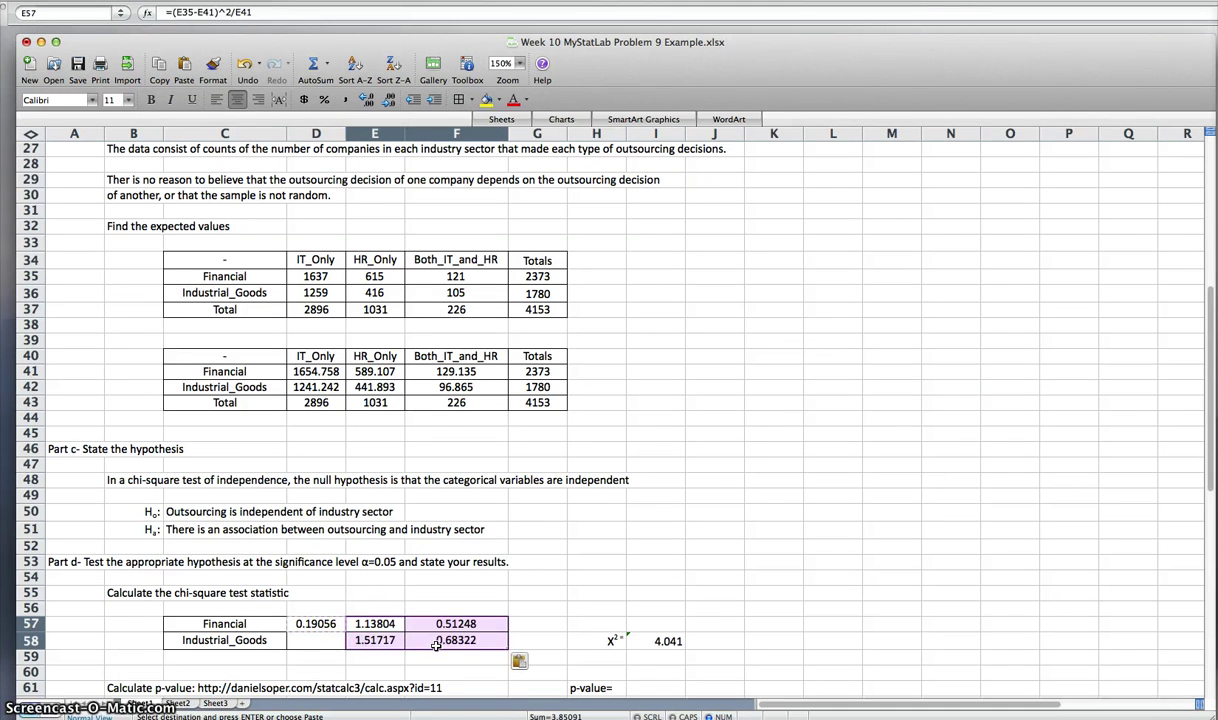
pyautogui.click(315, 643)
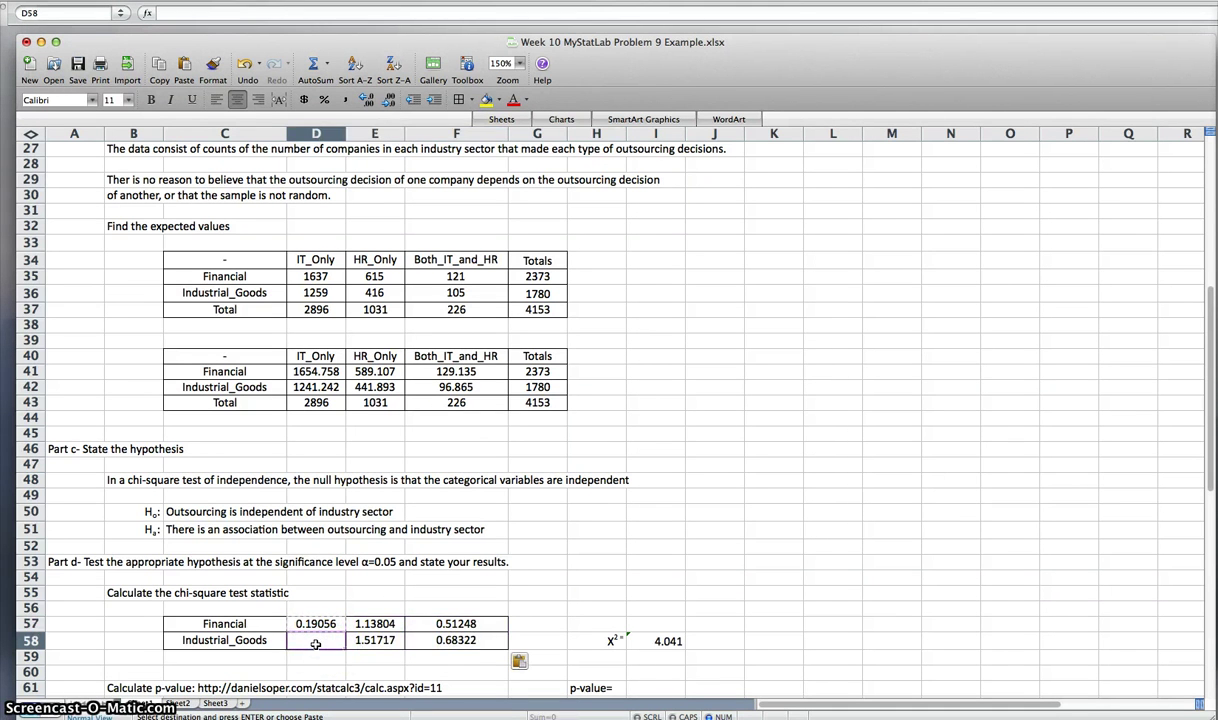
pyautogui.press('super+v')
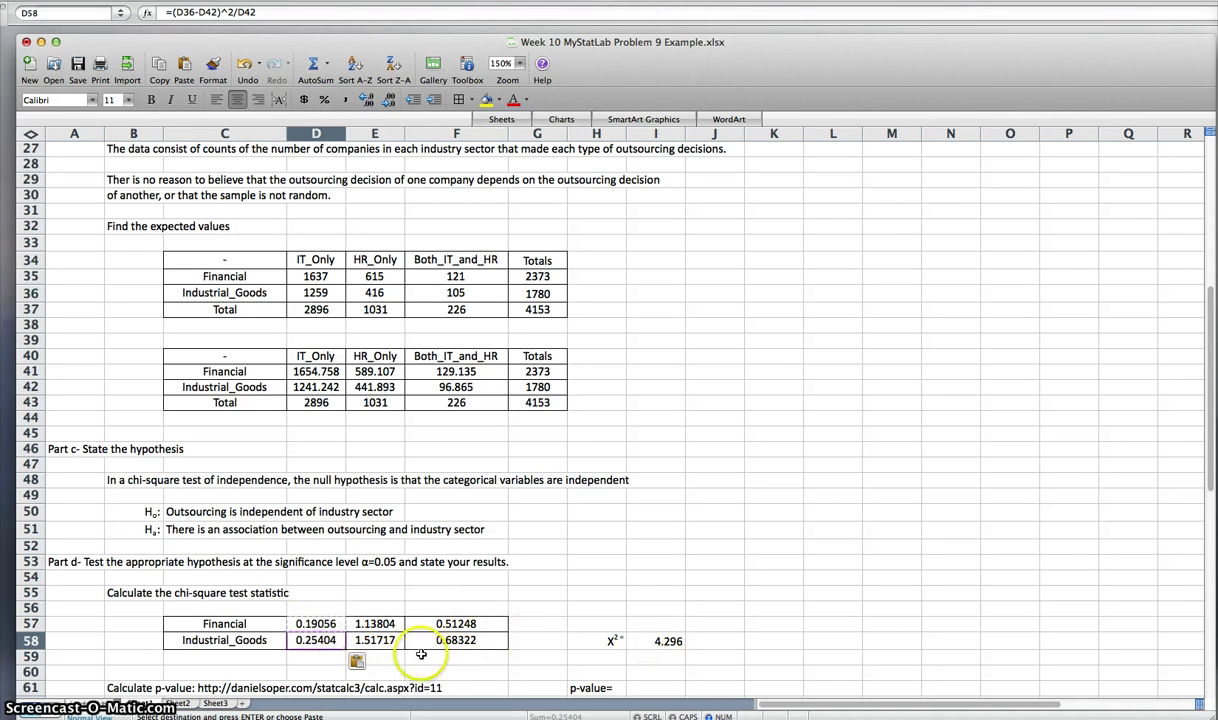
# - Inspect the formula behind the chi-square test statistic in I58
pyautogui.click(660, 641)
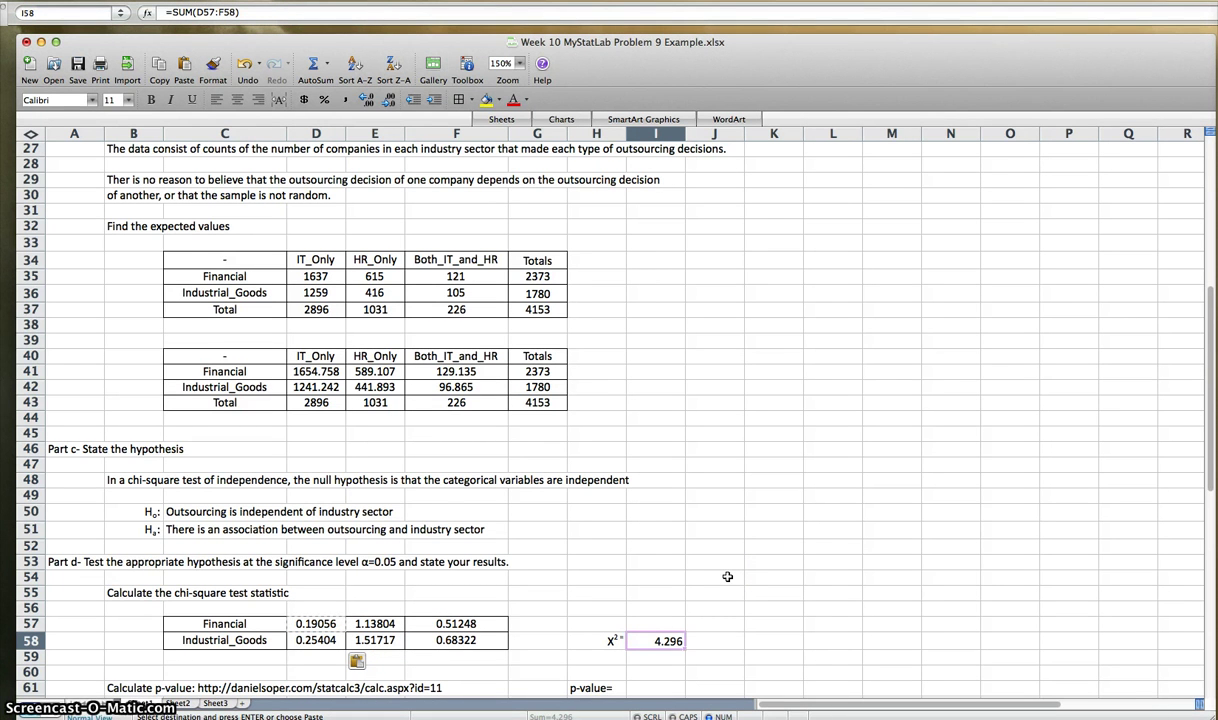
pyautogui.click(727, 576)
pyautogui.scroll(3, 727, 577)
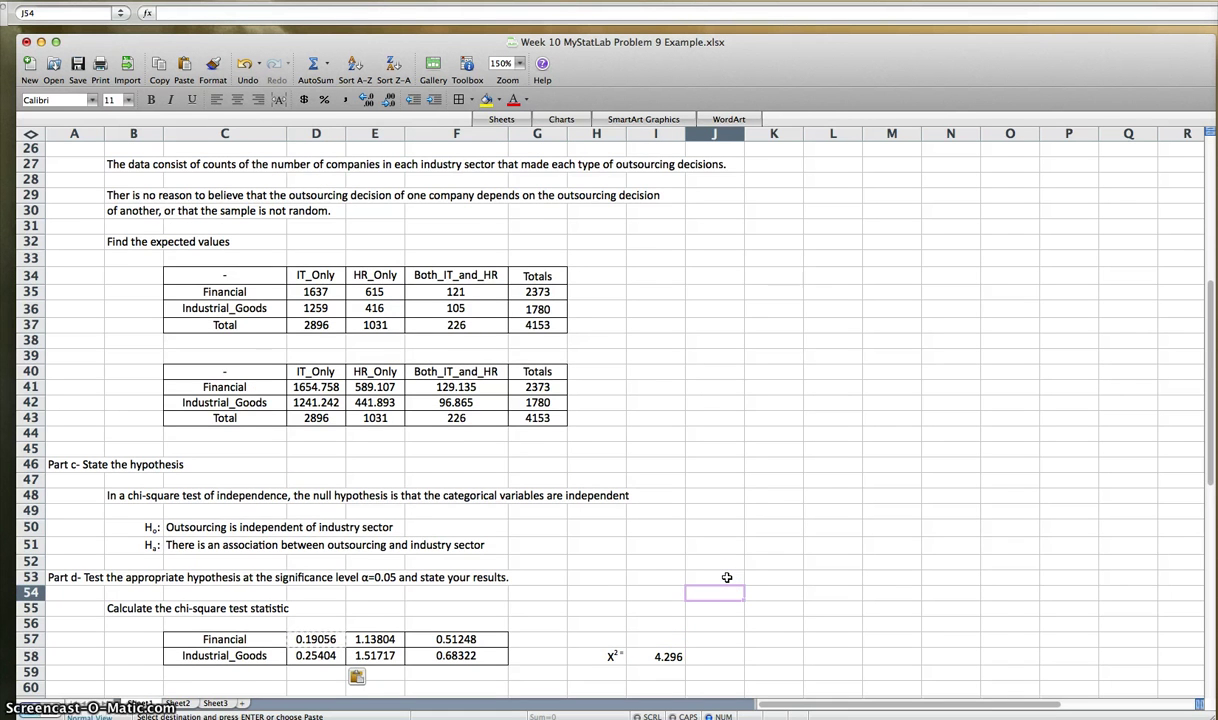
pyautogui.scroll(-8, 727, 577)
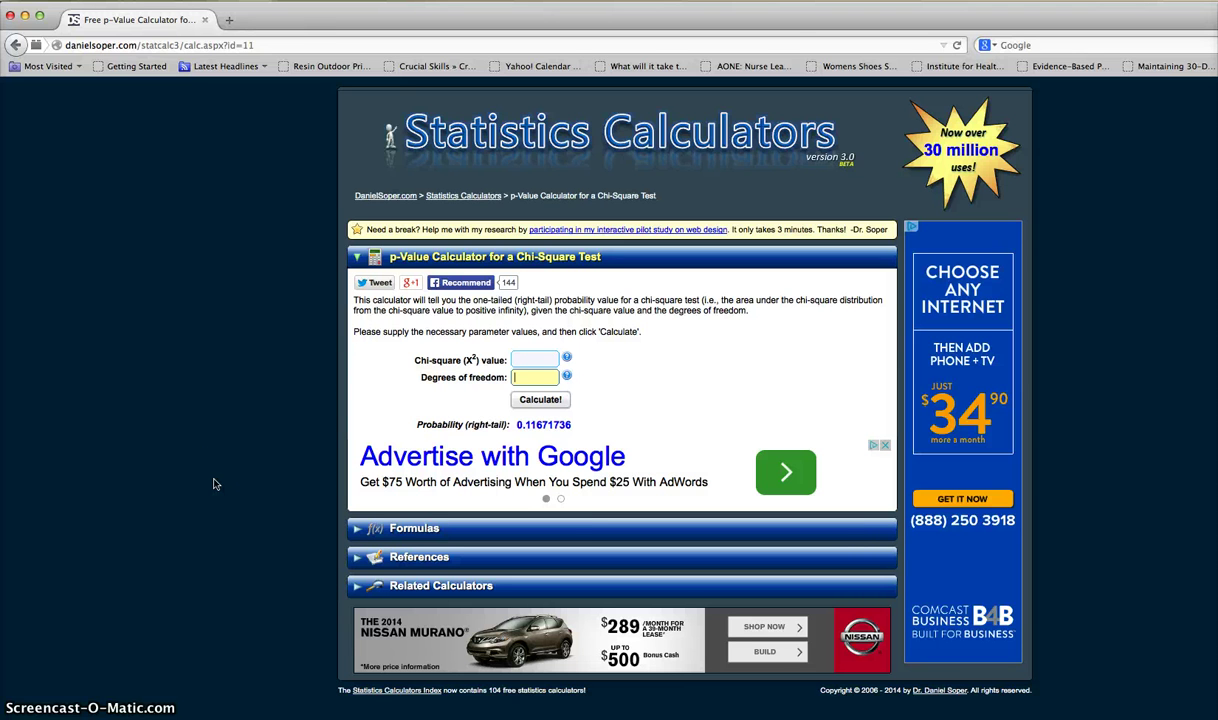
# - Return to the workbook, enter "df= 2" in H59 below the chi-square statistic, and right-align it
pyautogui.click(25, 16)
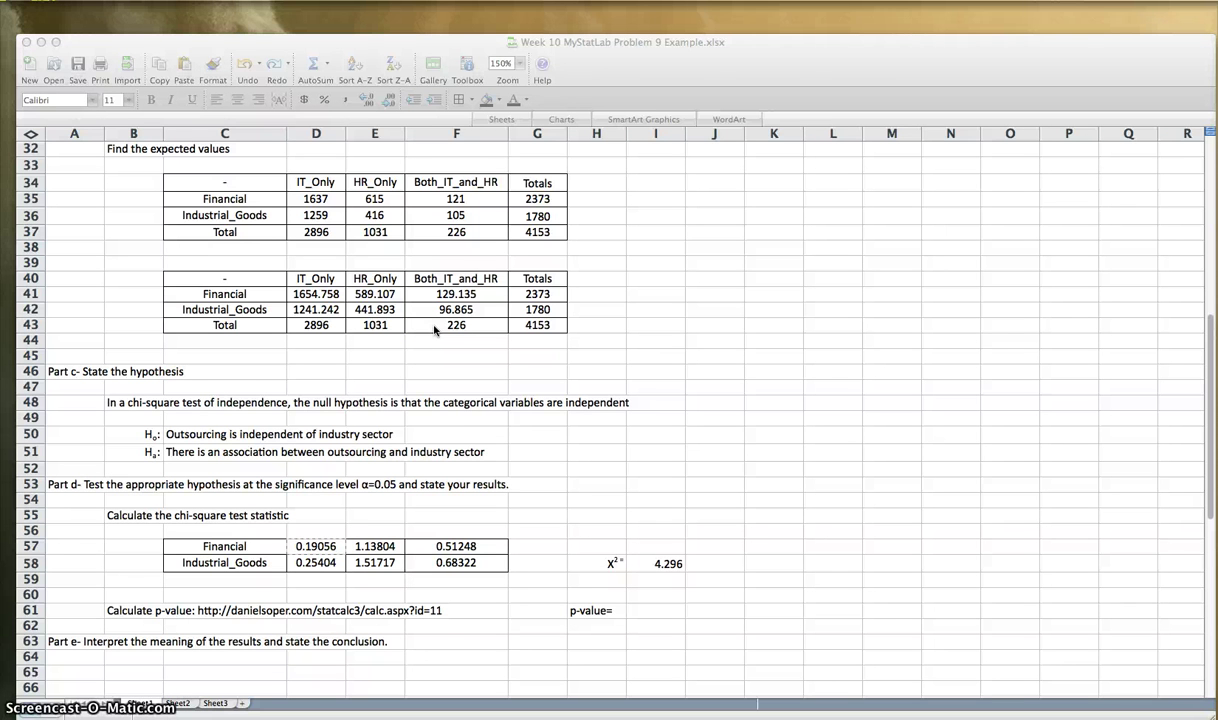
pyautogui.click(615, 605)
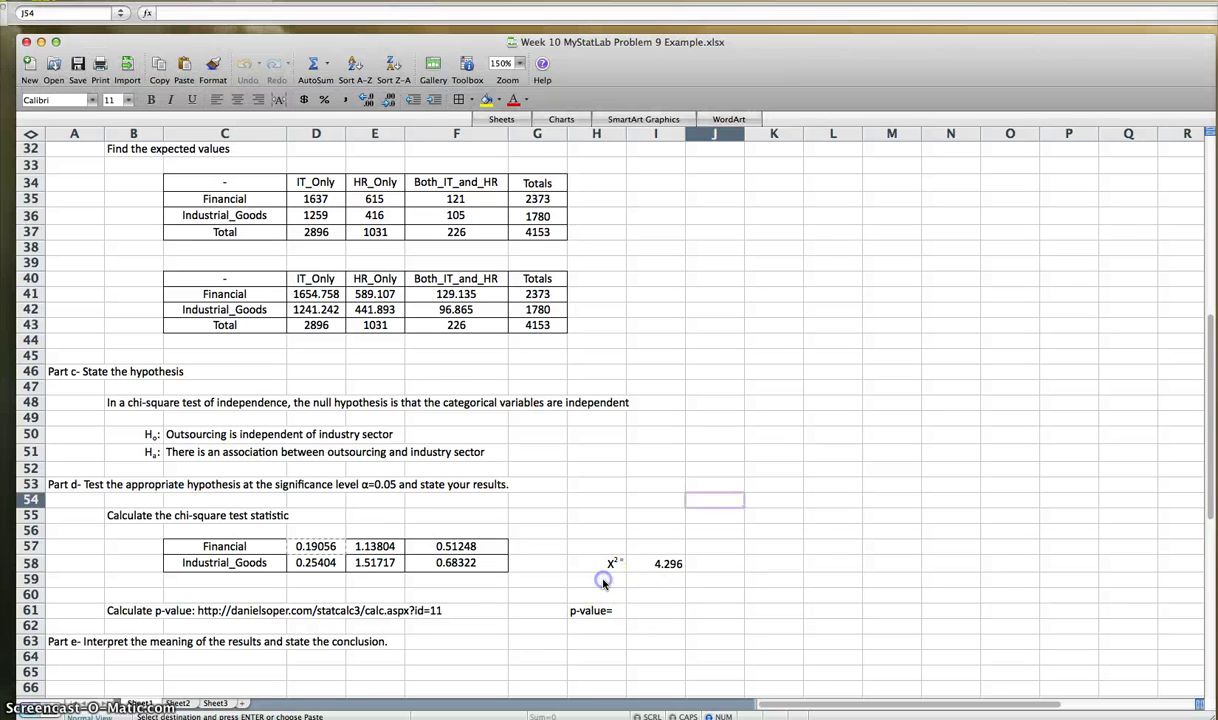
pyautogui.click(621, 581)
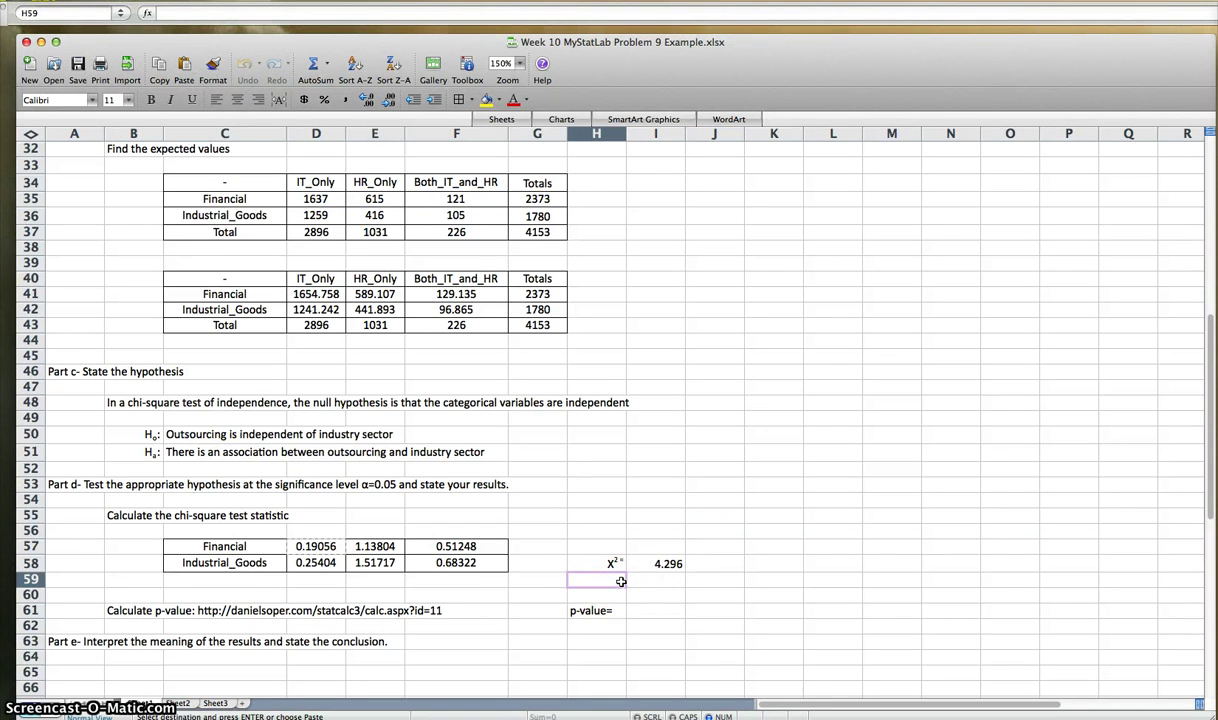
pyautogui.write('df=')
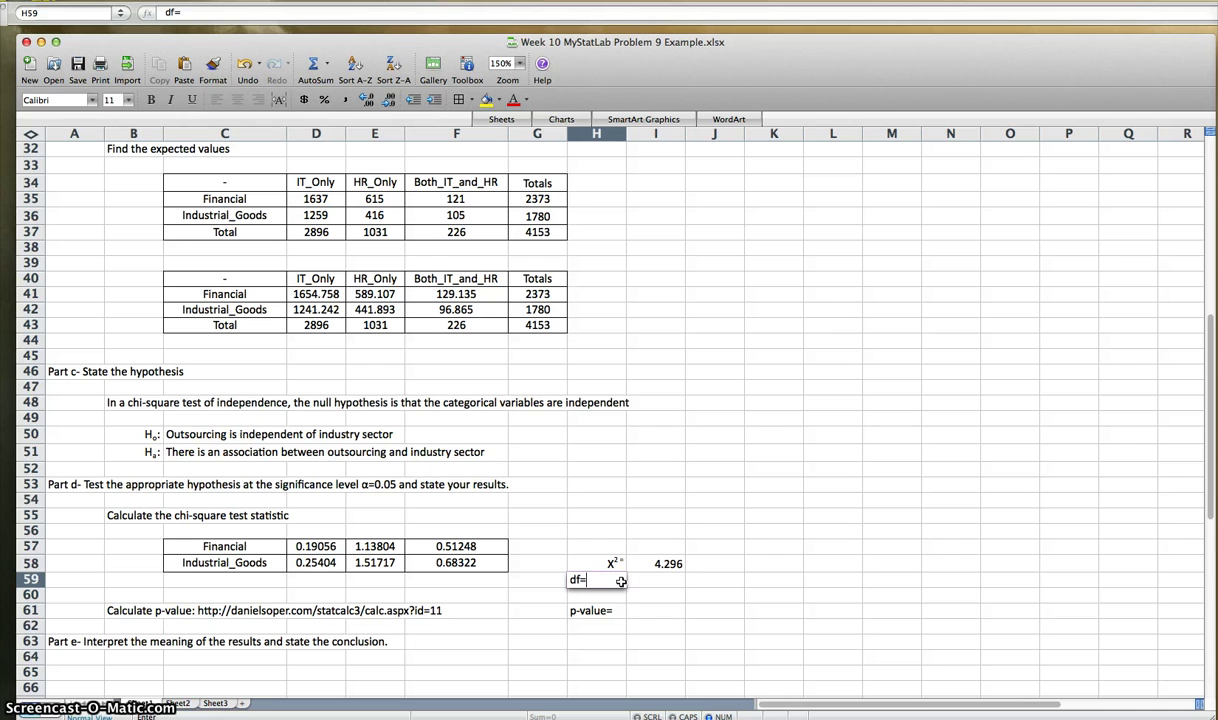
pyautogui.write(' 2')
pyautogui.click(707, 656)
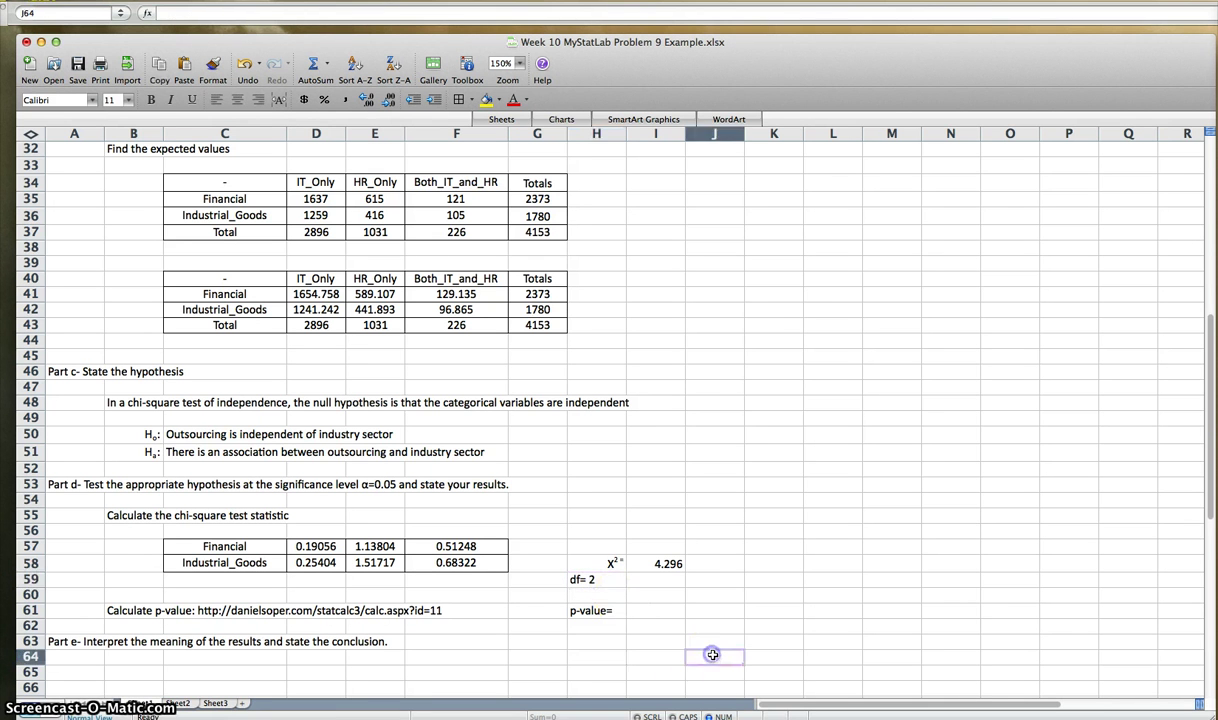
pyautogui.click(600, 582)
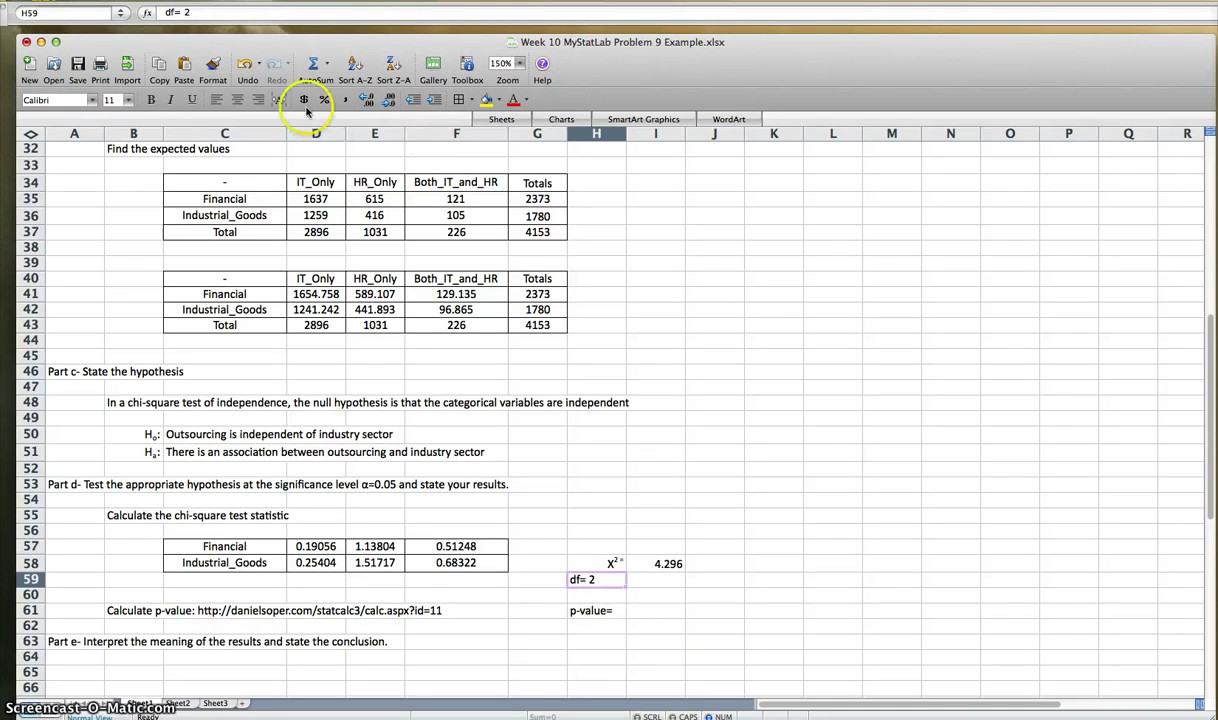
pyautogui.click(258, 100)
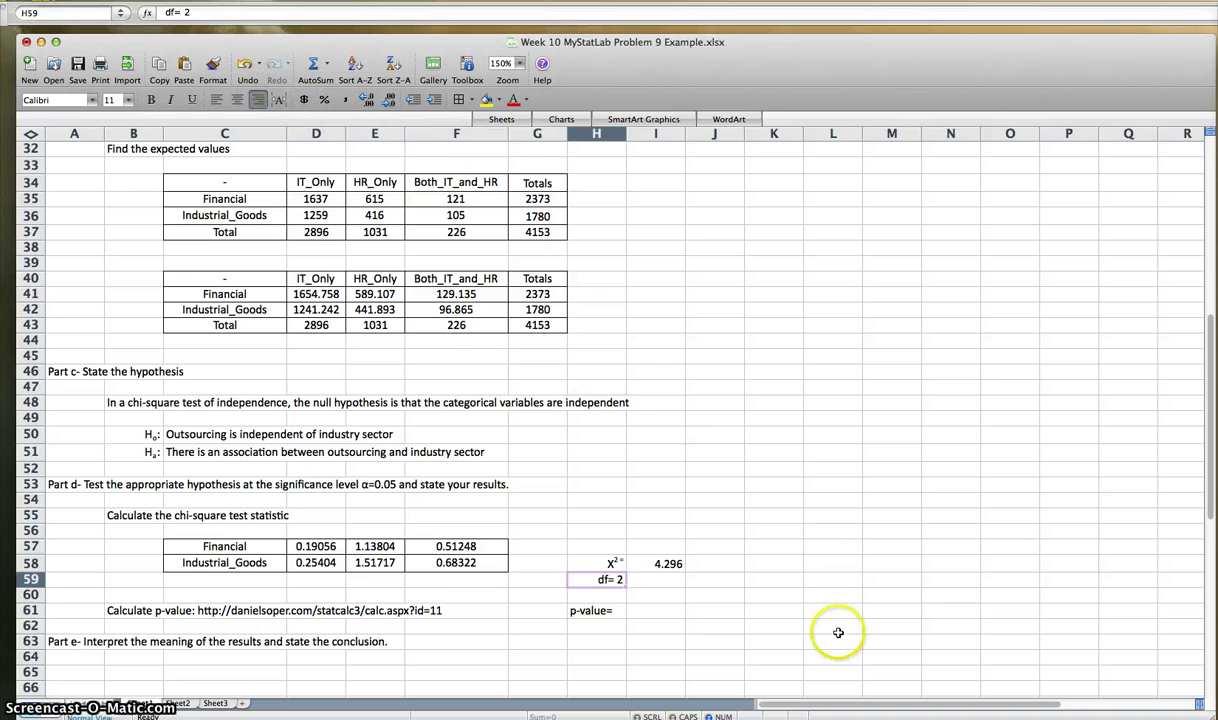
pyautogui.click(790, 627)
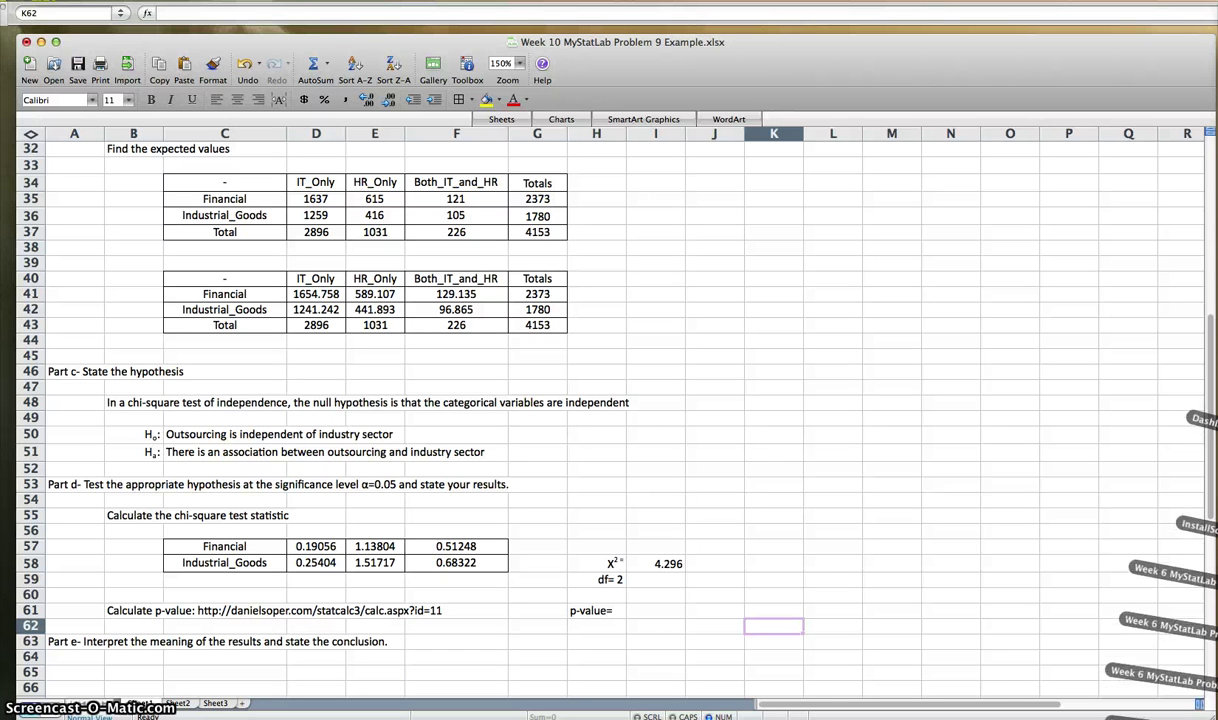
# - Switch to the browser's chi-square p-value calculator and calculate the probability for a chi-square value of 4.296 with 2 degrees of freedom
pyautogui.click(842, 712)
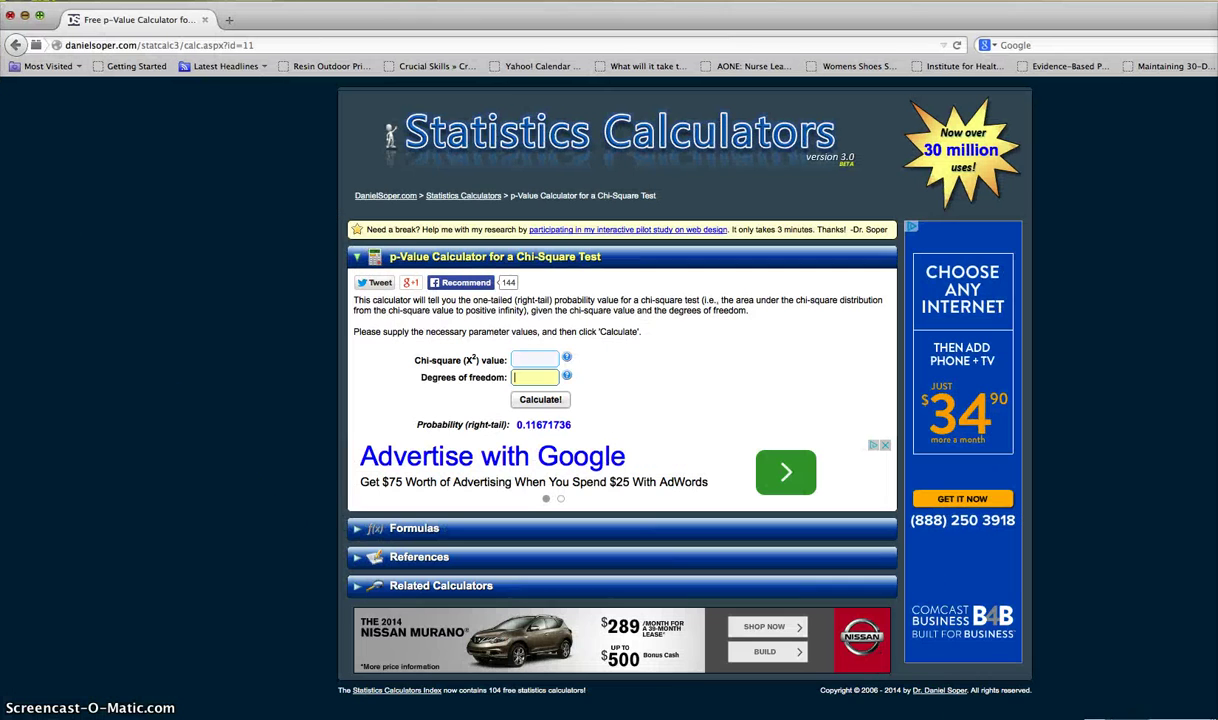
pyautogui.click(523, 359)
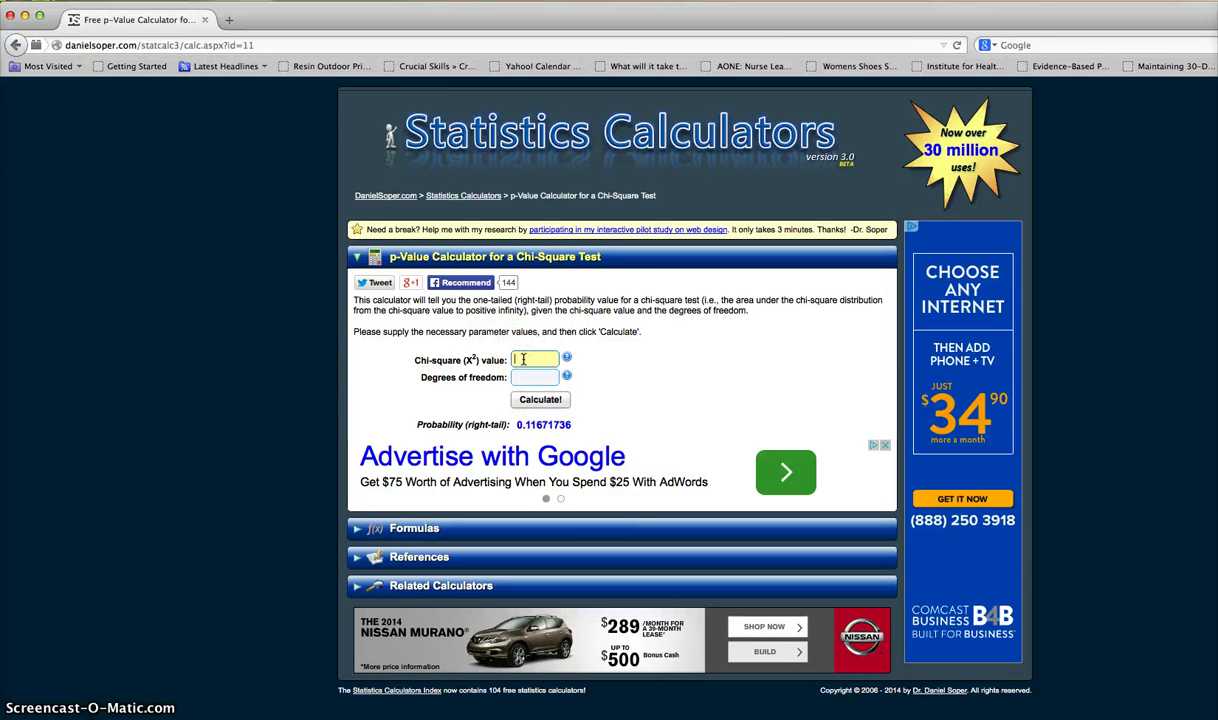
pyautogui.write('4')
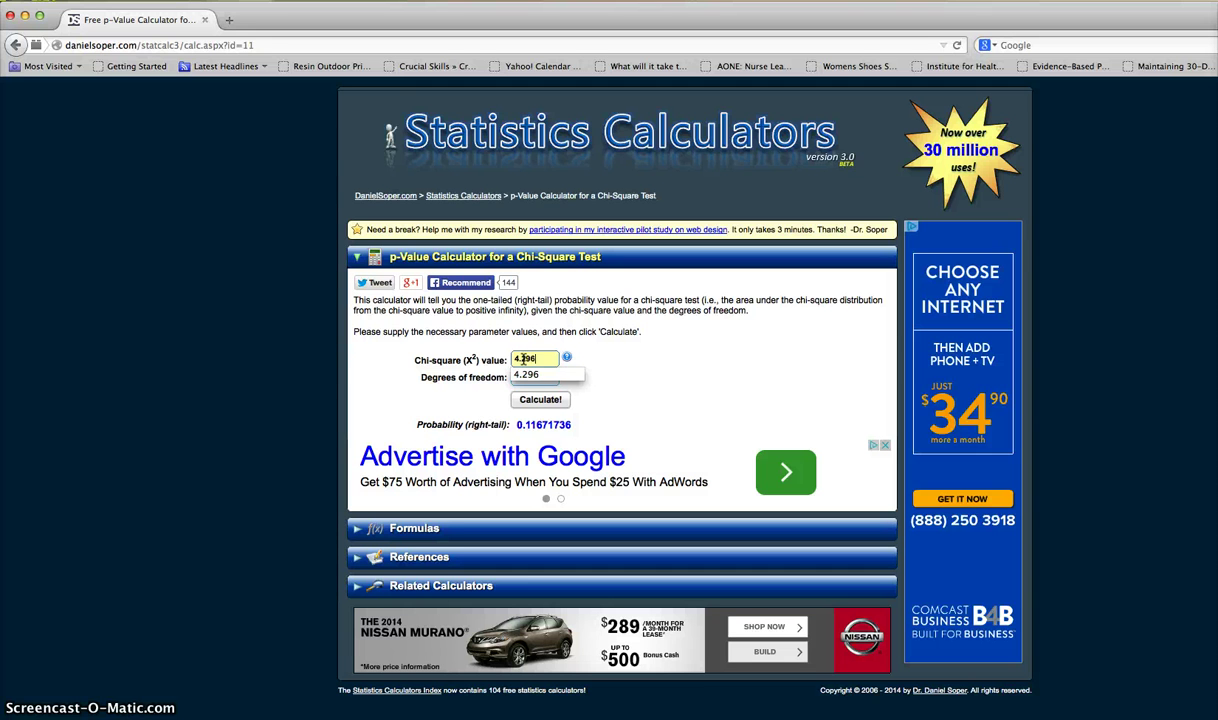
pyautogui.write('.296')
pyautogui.click(535, 376)
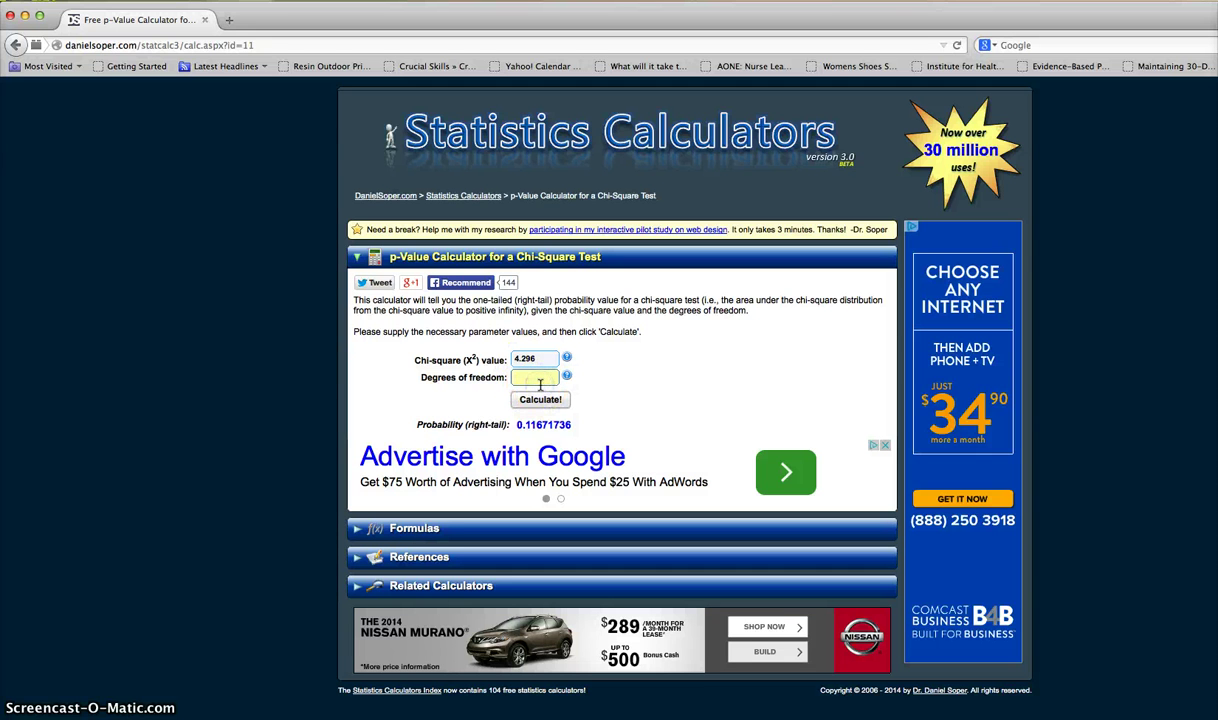
pyautogui.write('2')
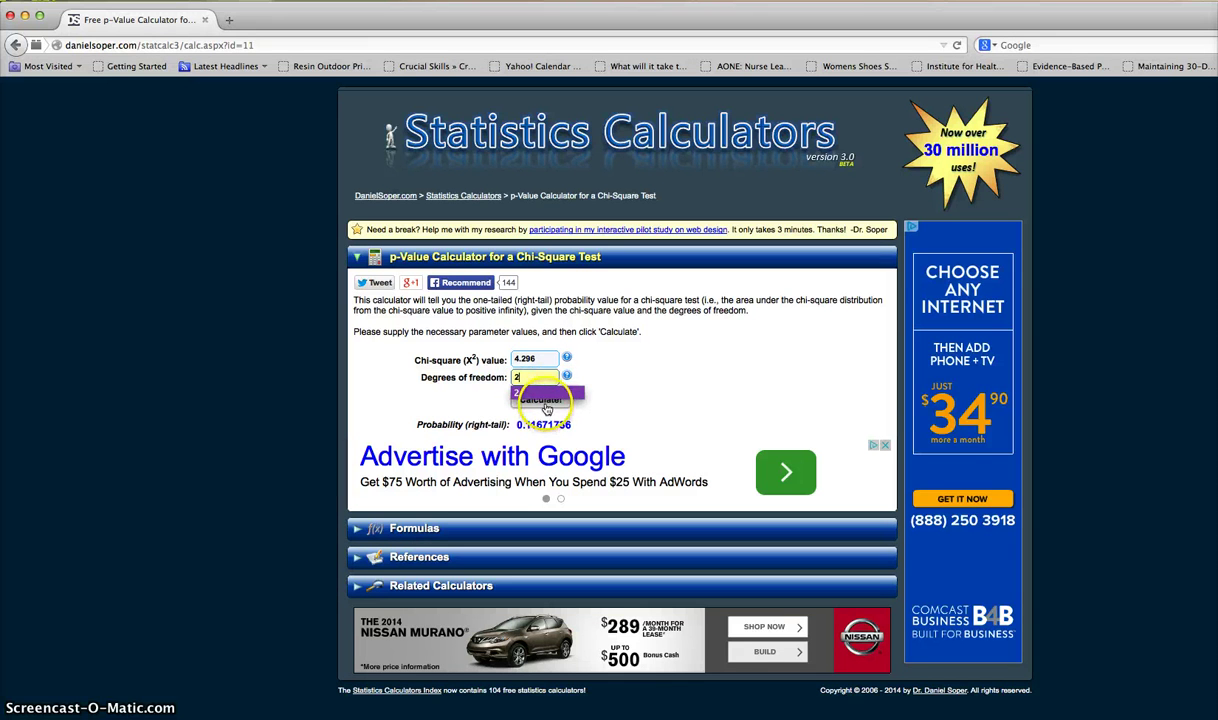
pyautogui.click(545, 403)
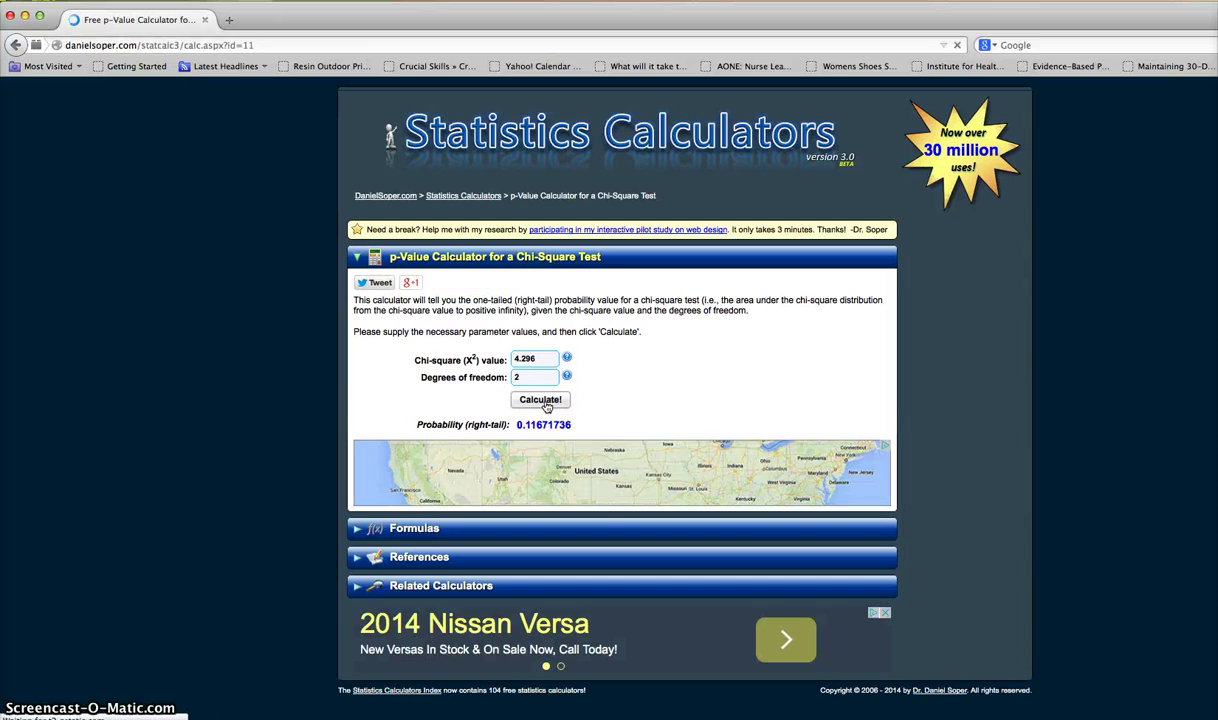
pyautogui.click(535, 432)
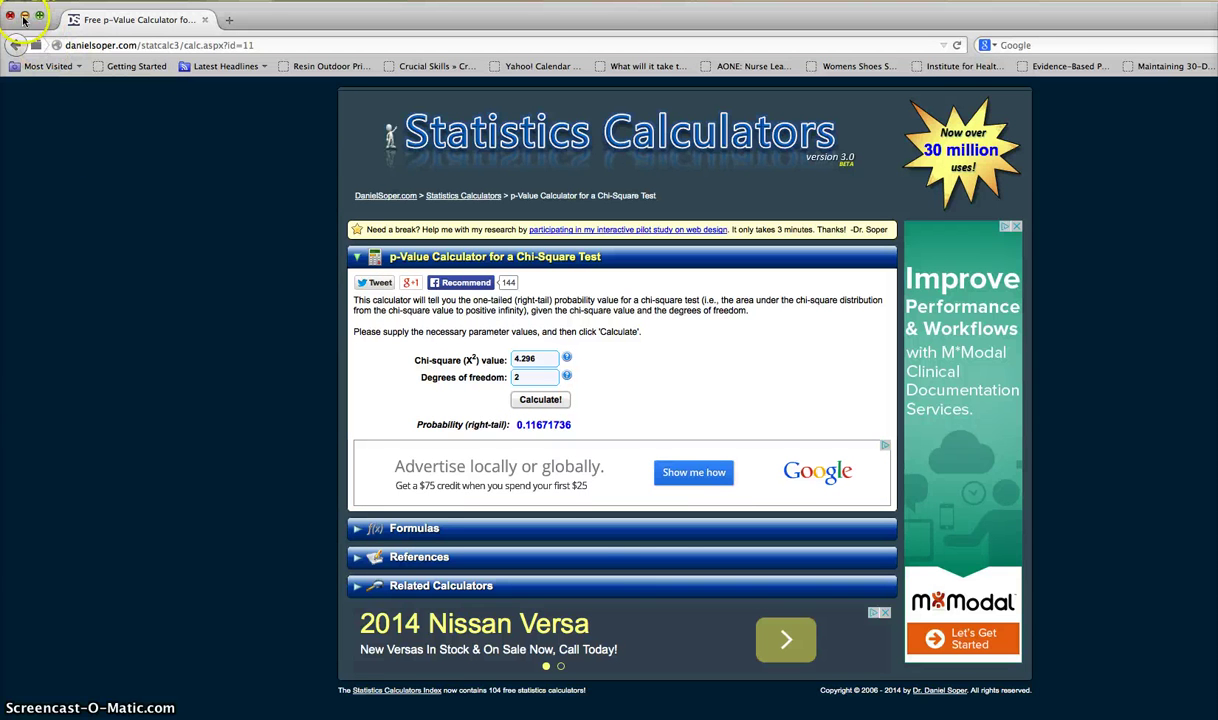
# - Return to the Excel workbook and enter the p-value .1167 in I61, beside the p-value label
pyautogui.click(24, 19)
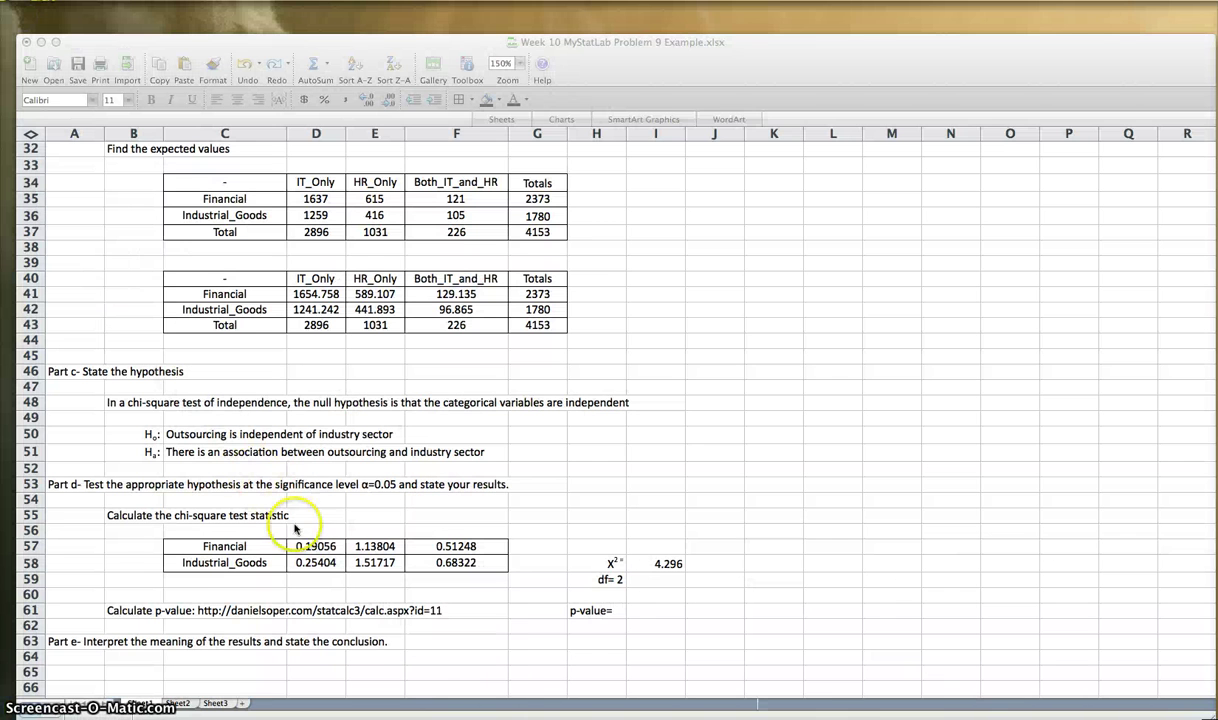
pyautogui.click(641, 612)
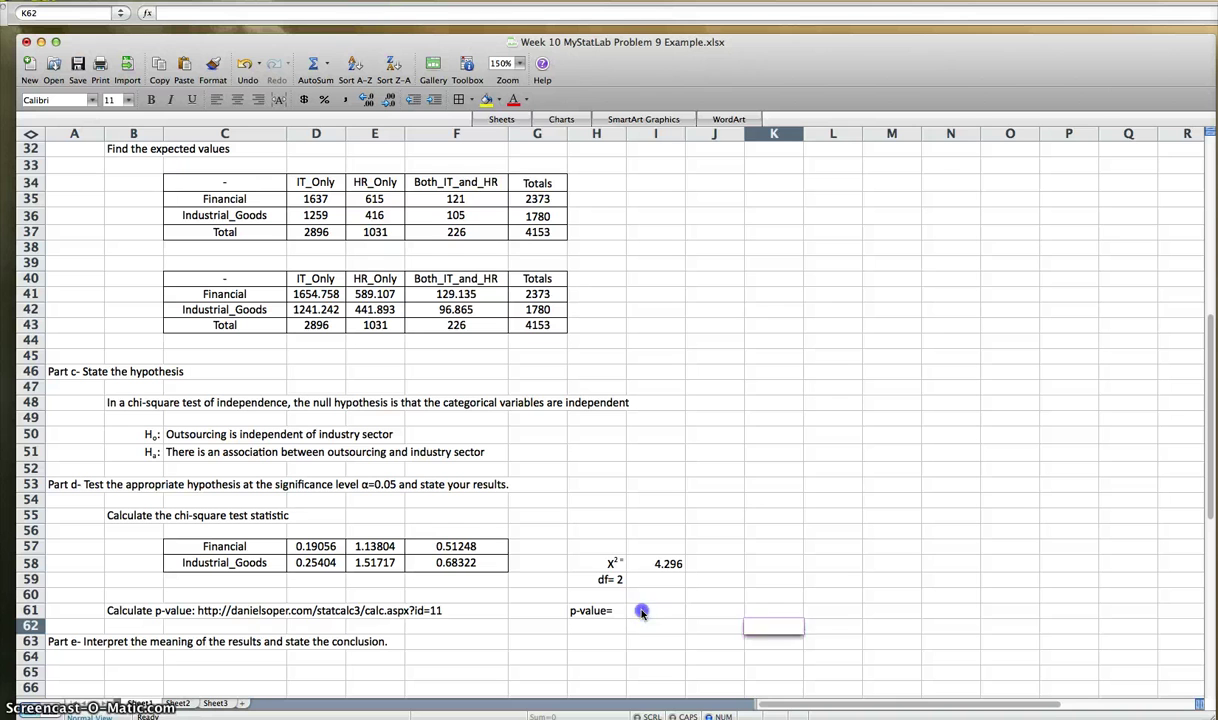
pyautogui.click(641, 625)
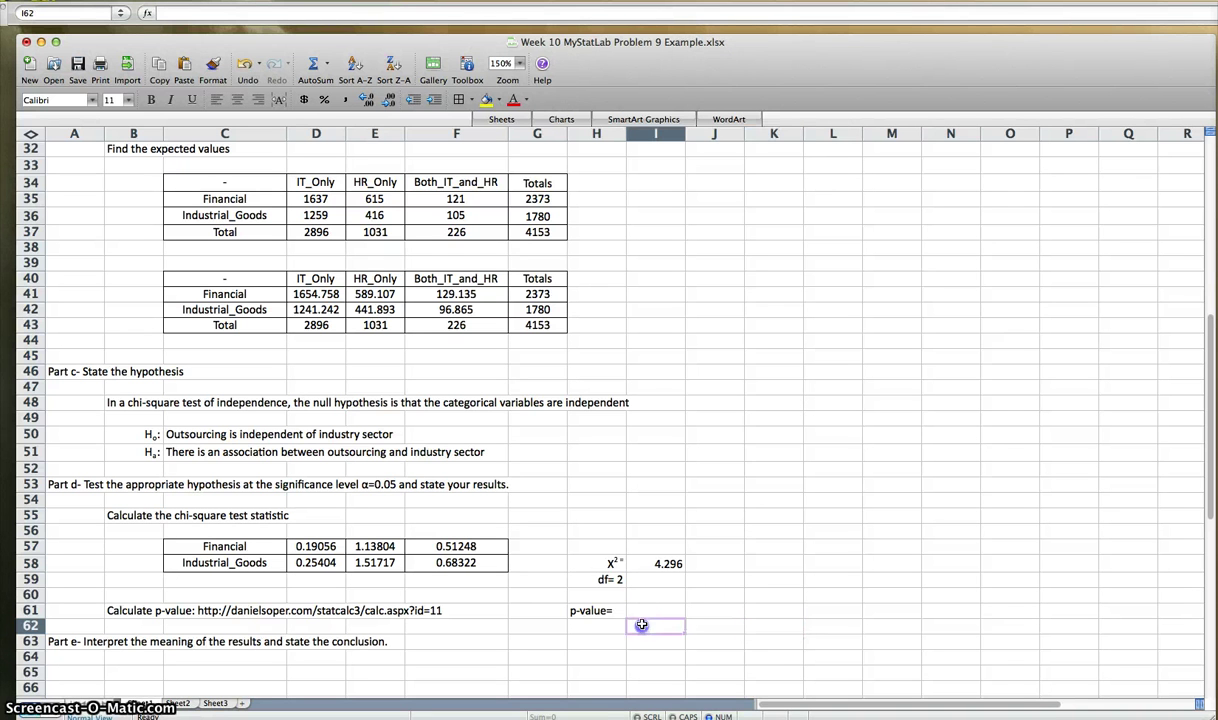
pyautogui.click(644, 612)
pyautogui.write('.')
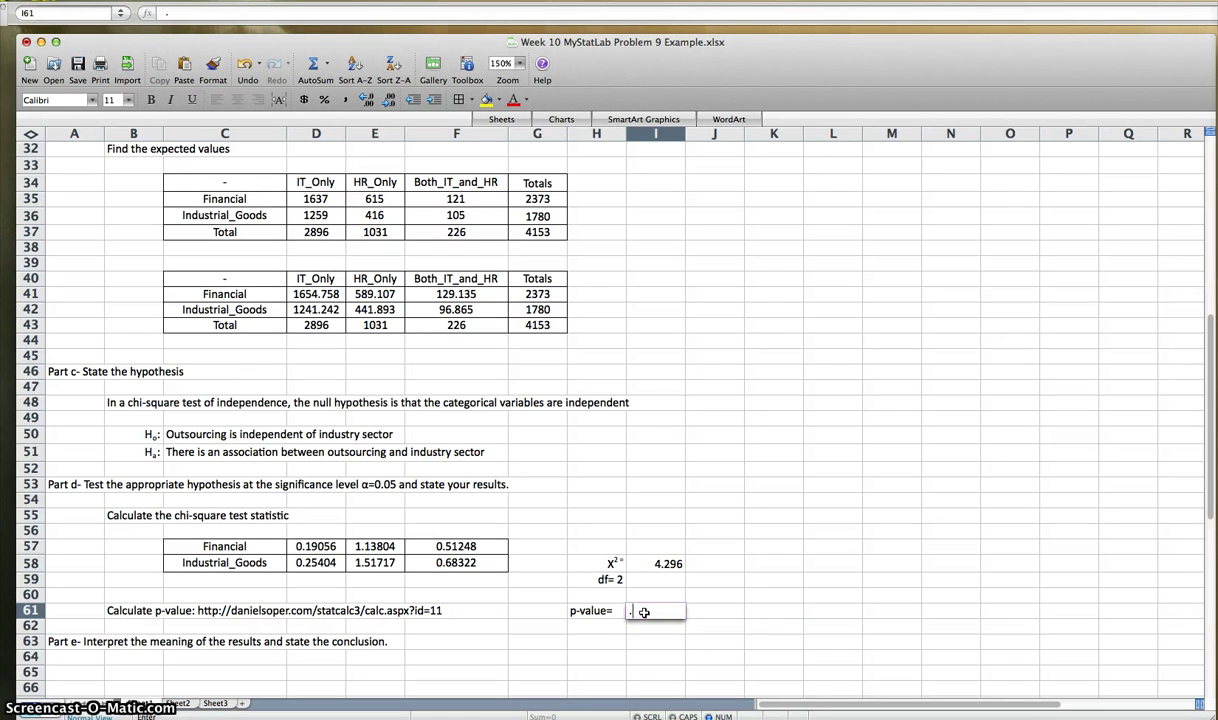
pyautogui.write('11')
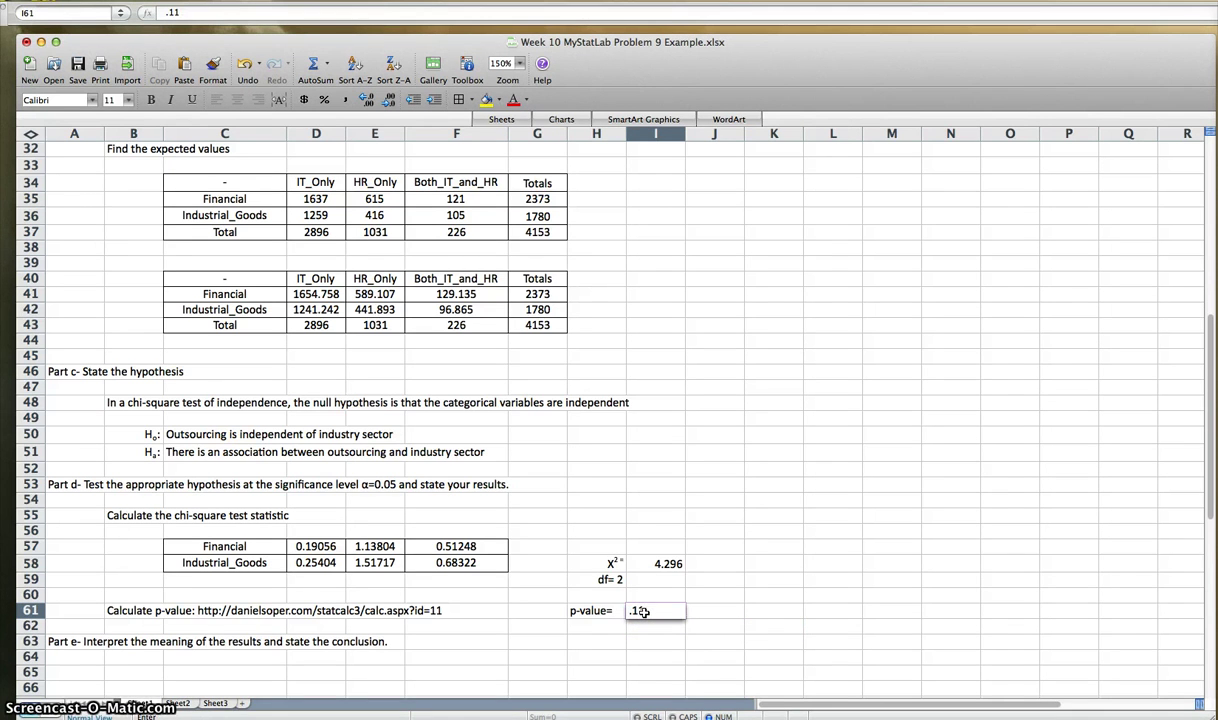
pyautogui.write('67')
pyautogui.click(690, 645)
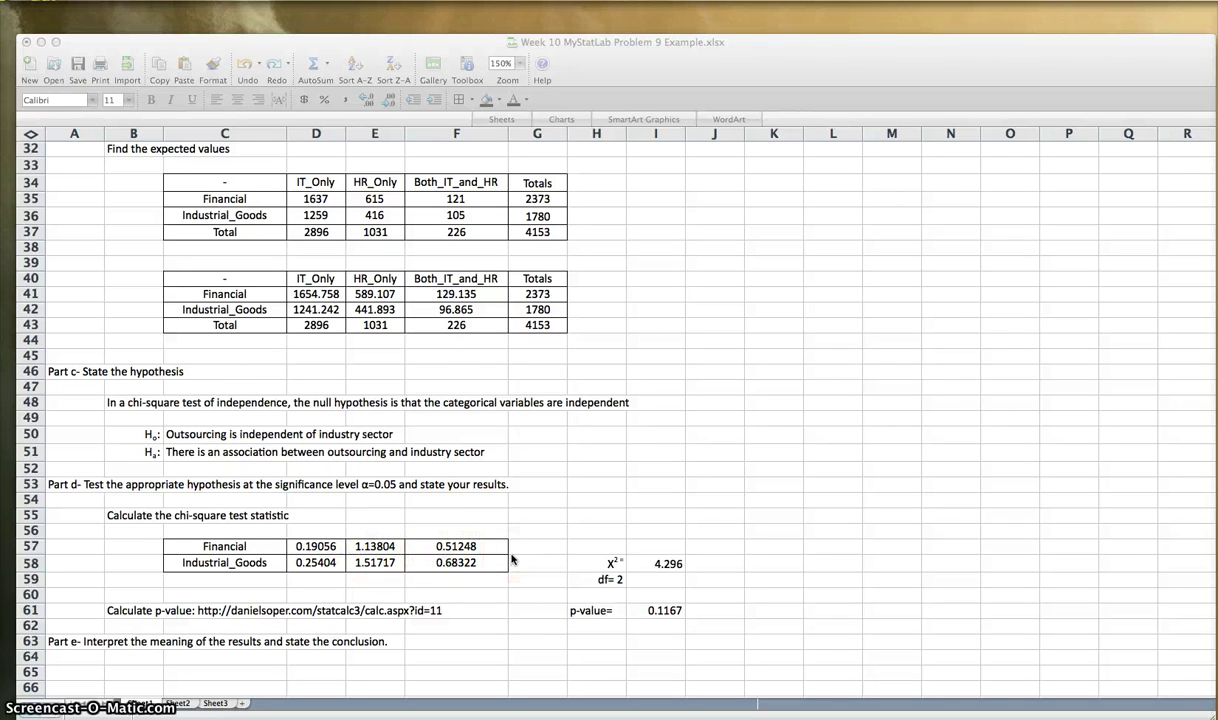
pyautogui.click(538, 617)
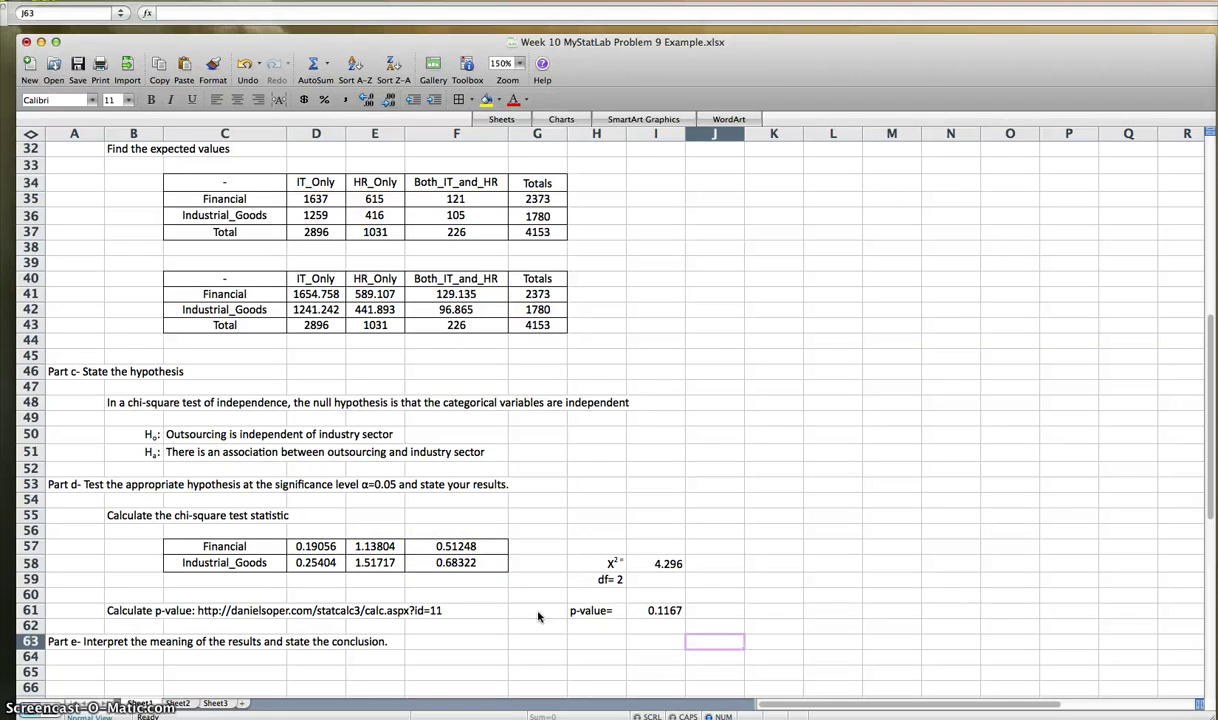